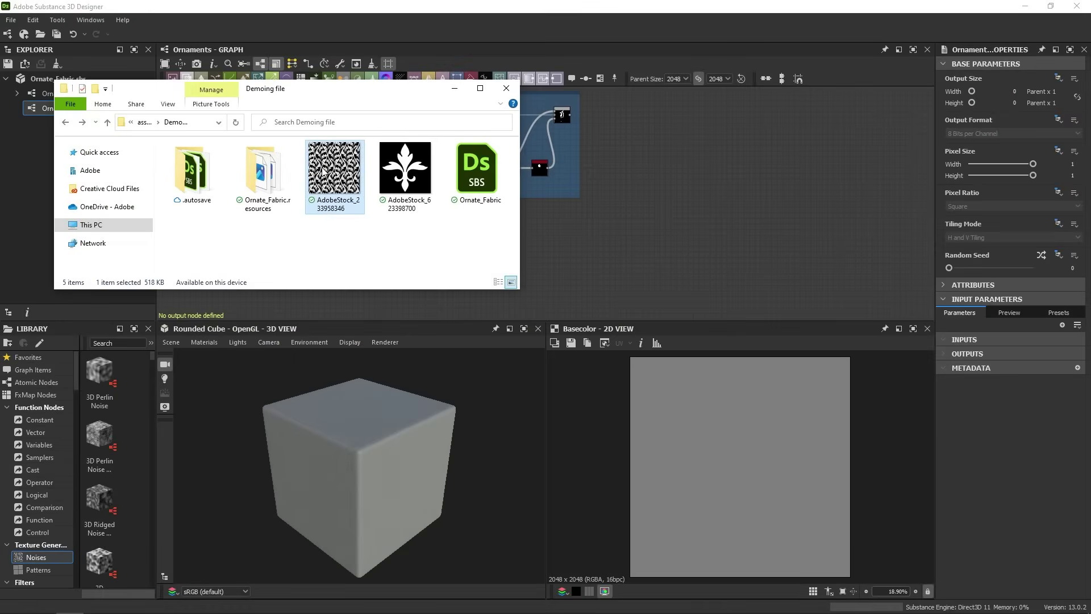
Import the floral vine pattern PNG into the Ornaments graph as a bitmap resource and frame it.
left_click_drag(334, 171, 408, 273)
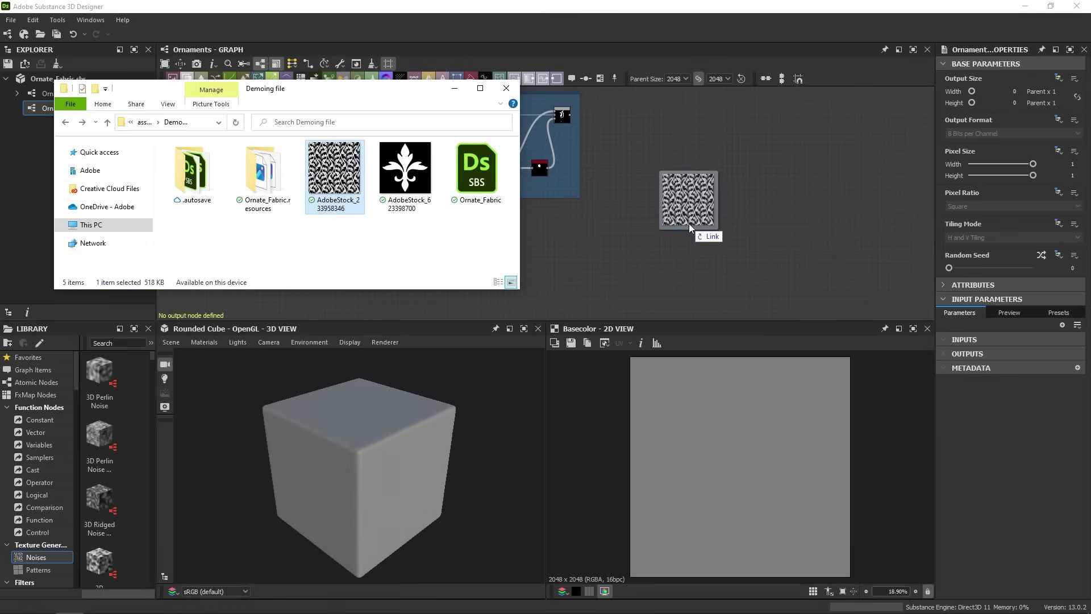
left_click_drag(408, 273, 689, 223)
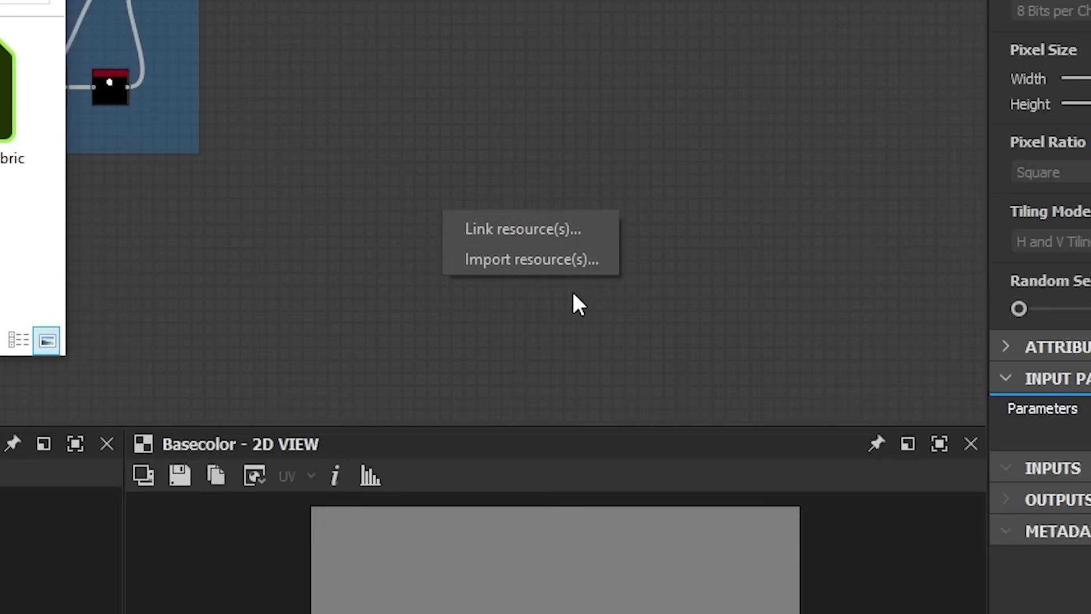
left_click(487, 262)
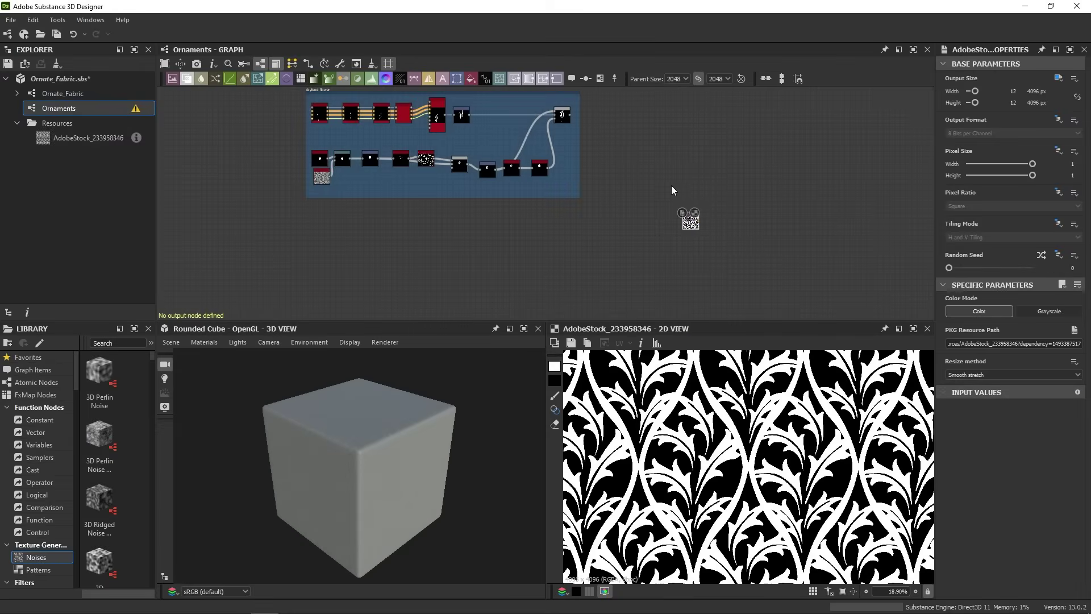
left_click_drag(691, 226, 343, 271)
key("f")
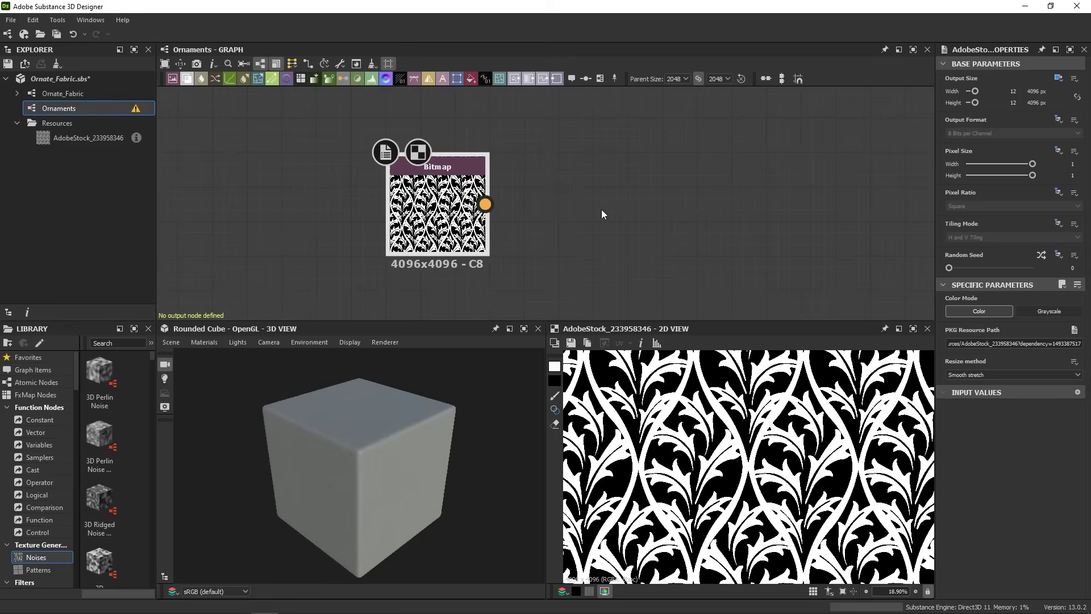
Import the fleur-de-lis PNG as a second bitmap and place it below the pattern node.
left_click_drag(485, 204, 733, 203)
middle_click_drag(540, 241, 504, 195)
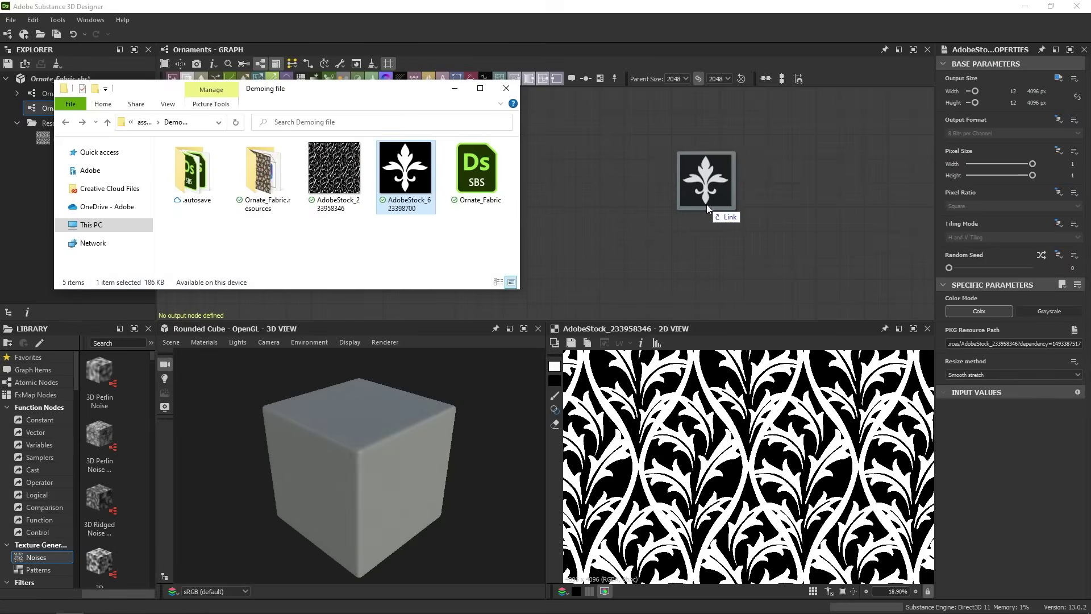
left_click_drag(544, 234, 707, 204)
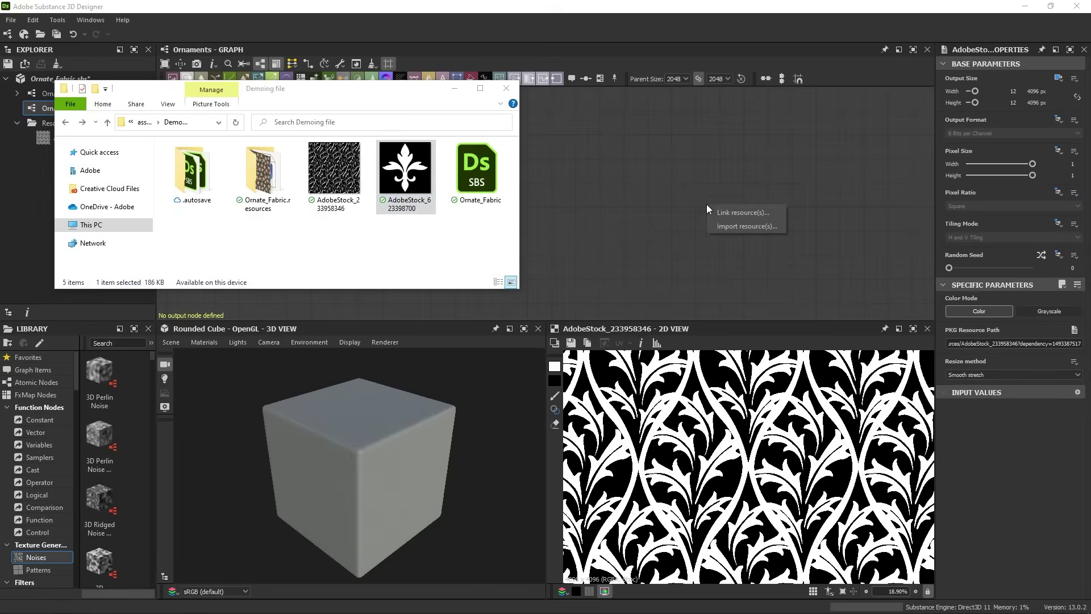
left_click(736, 213)
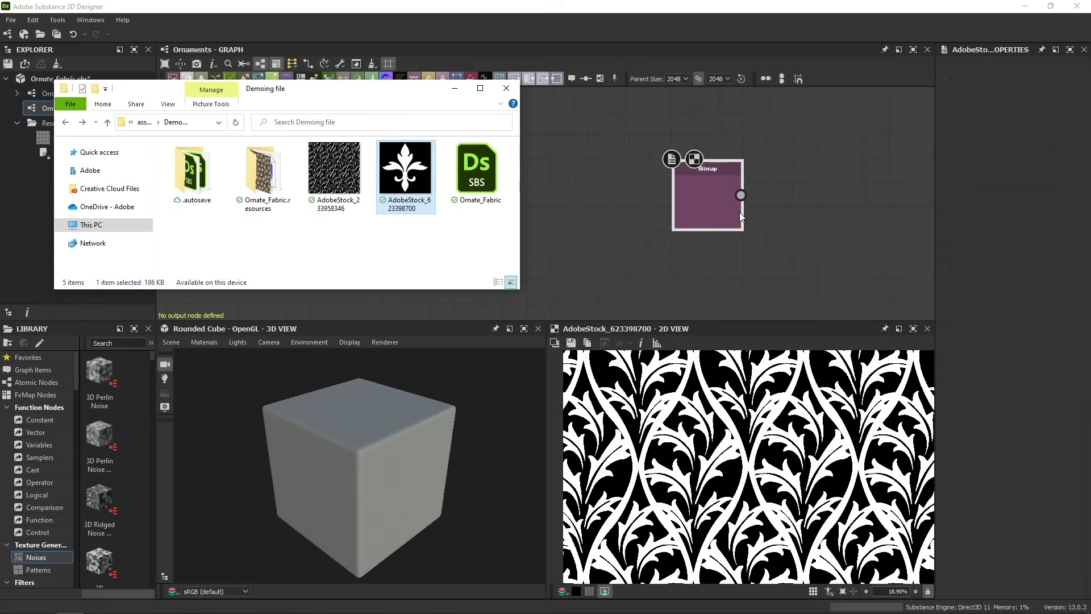
left_click(455, 88)
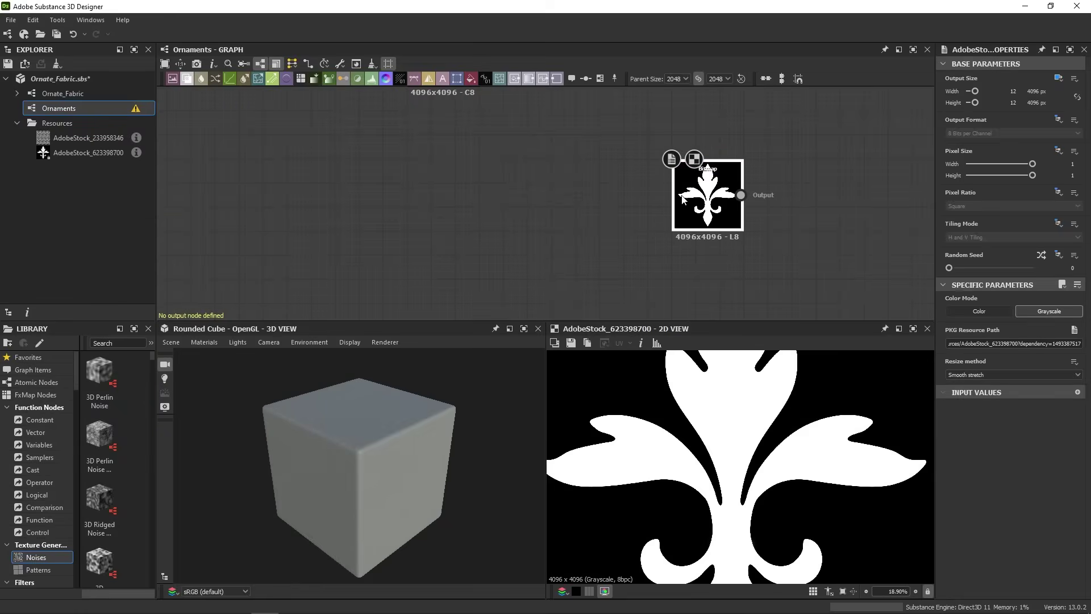
mouse_move(710, 199)
left_mouse_down()
mouse_move(509, 217)
mouse_move(446, 173)
left_mouse_up()
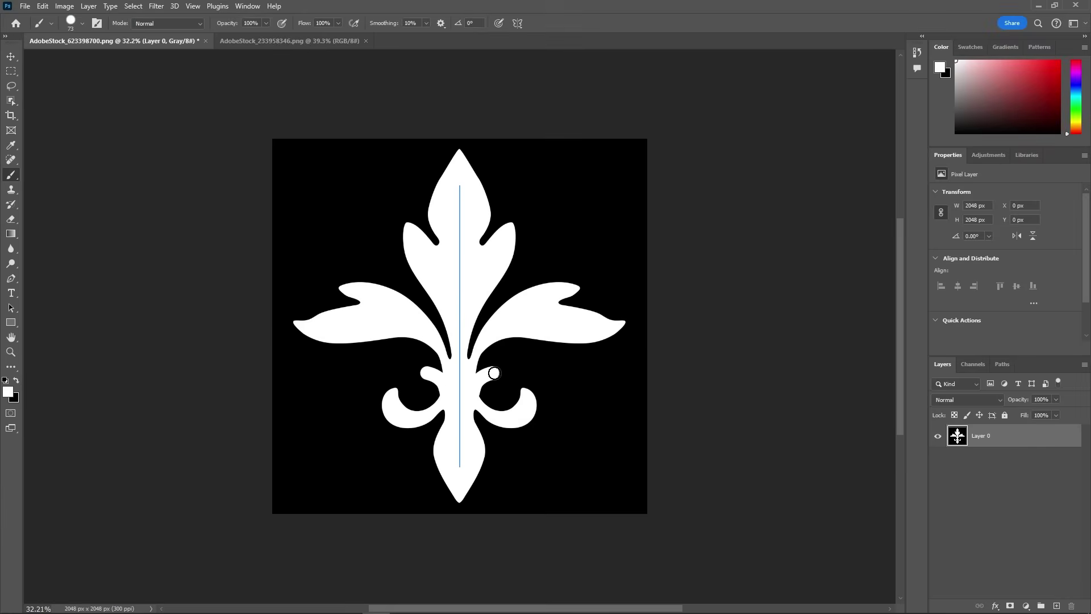
Paint scalloped top lobes, rounded lower curls and notched side lobes onto the fleur-de-lis in Photoshop.
left_click_drag(494, 373, 497, 379)
left_click_drag(431, 171, 409, 250)
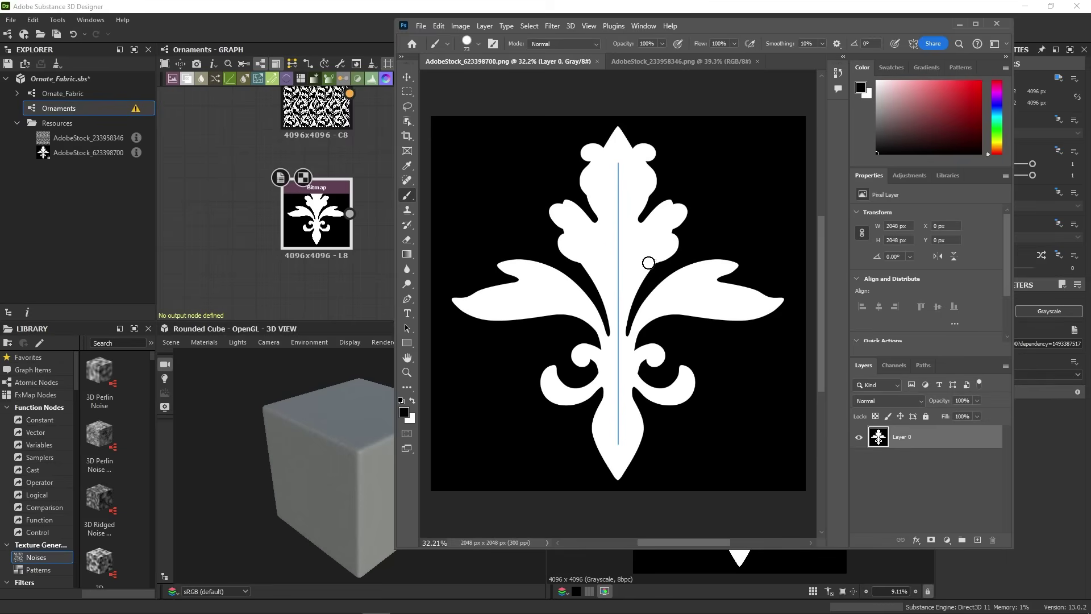
left_click_drag(668, 201, 650, 242)
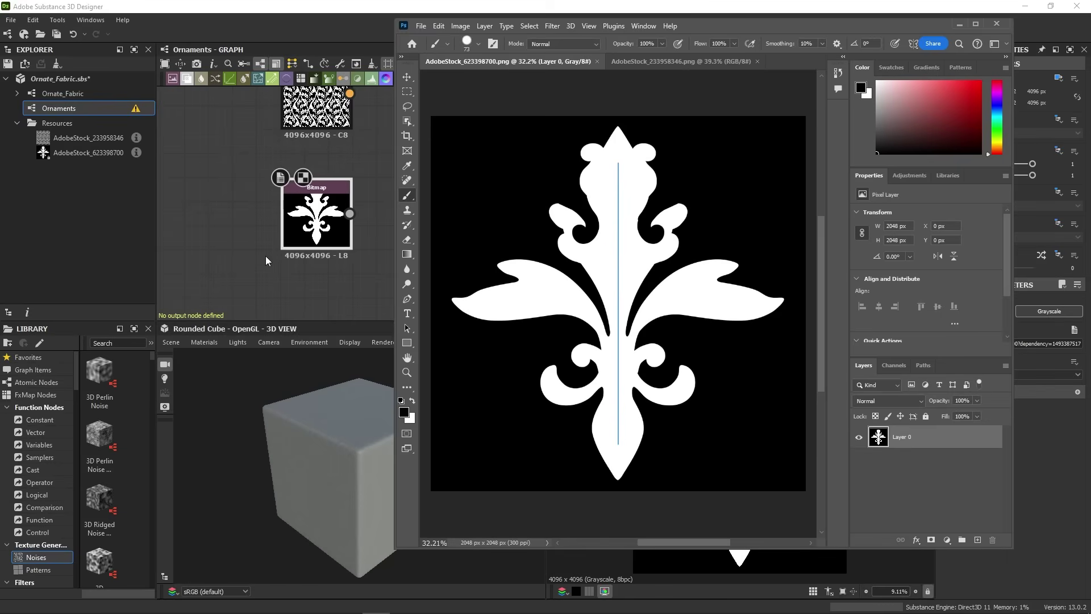
left_click(959, 25)
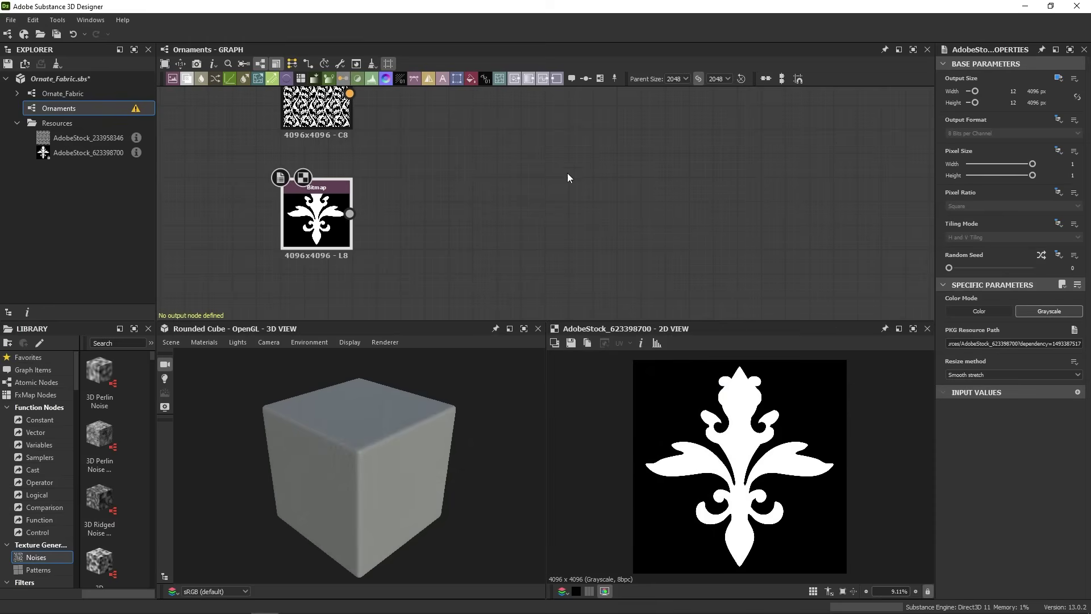
Add a Blur HQ Grayscale node fed by the fleur-de-lis bitmap.
scroll(421, 196, "down", 1)
scroll(400, 193, "down", 1)
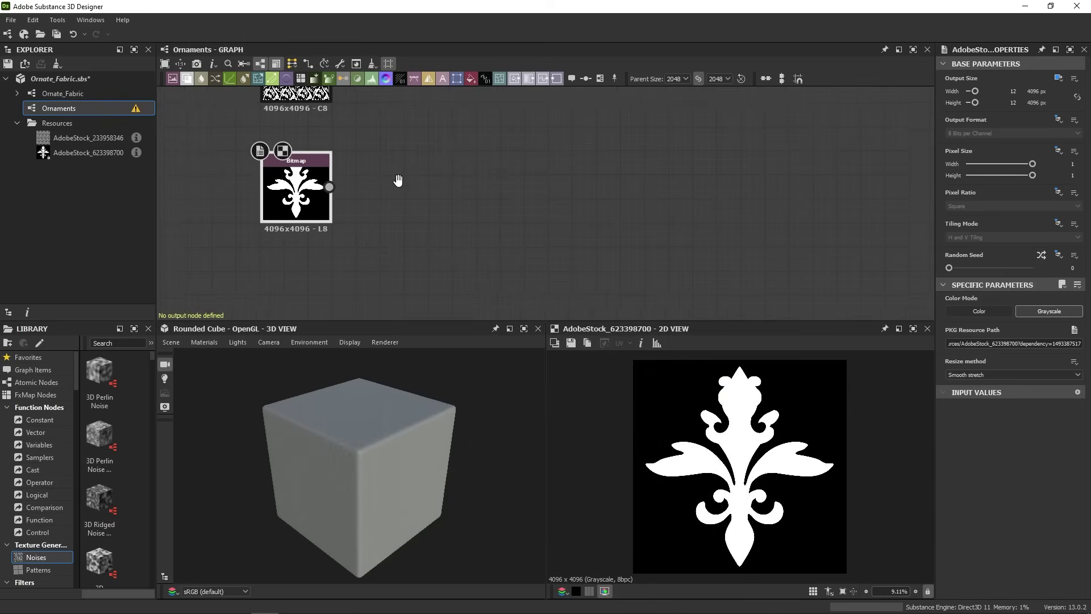
scroll(404, 188, "down", 1)
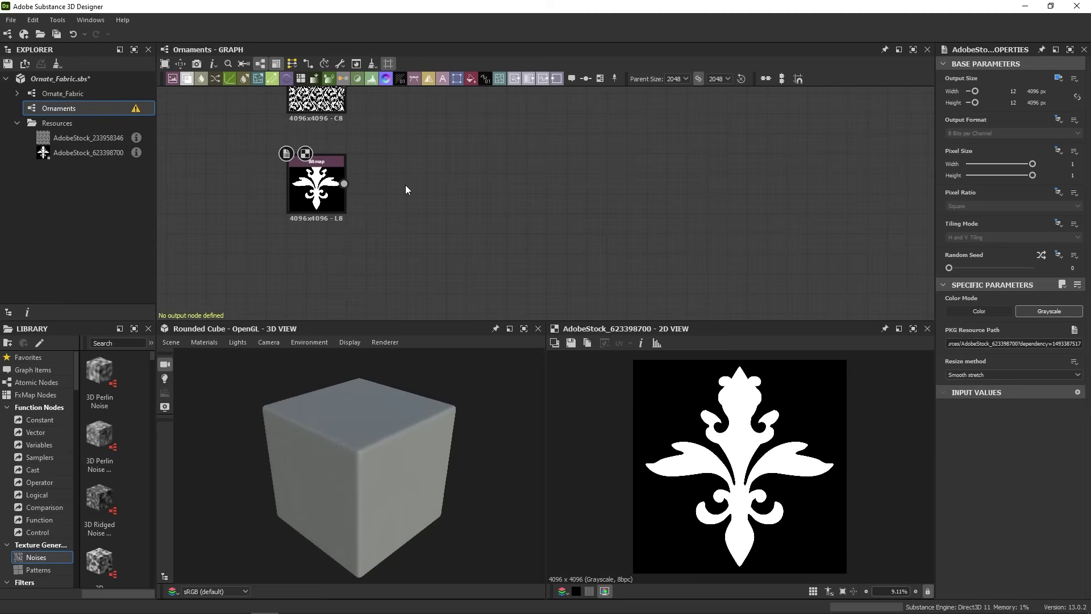
key("space")
type("blu")
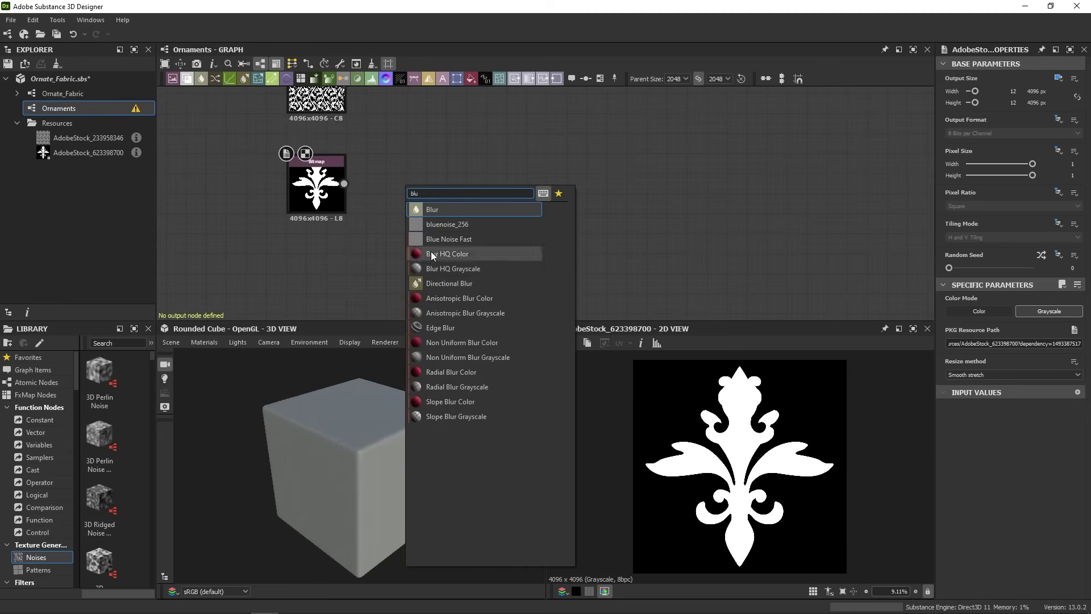
left_click(449, 269)
left_click_drag(343, 184, 388, 183)
Add a Levels node after the Blur HQ Grayscale.
scroll(682, 443, "up", 3)
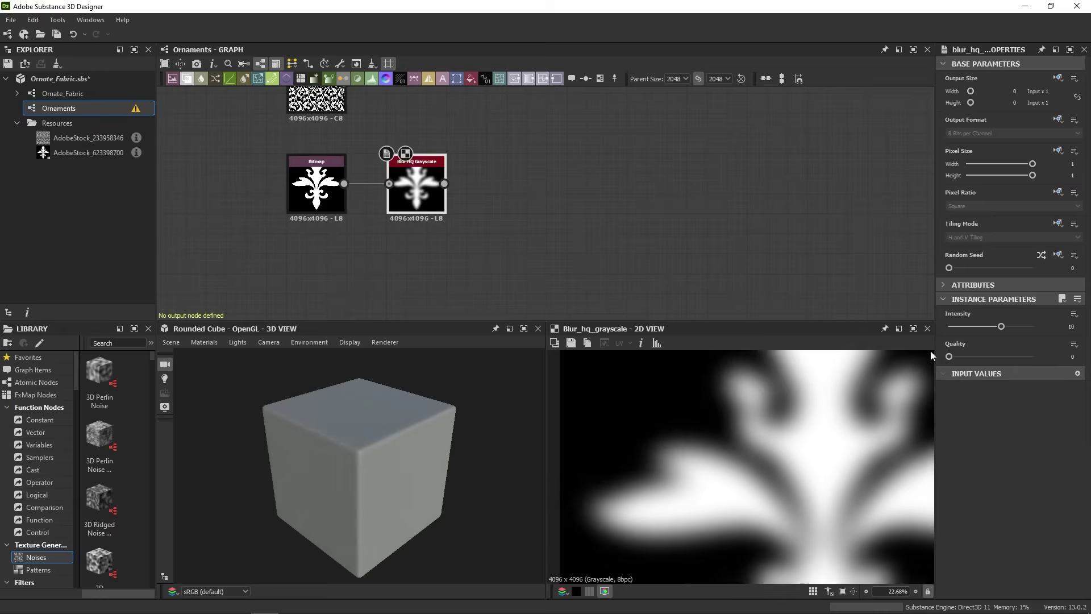
left_click(537, 192)
key("space")
type("lev")
key("Return")
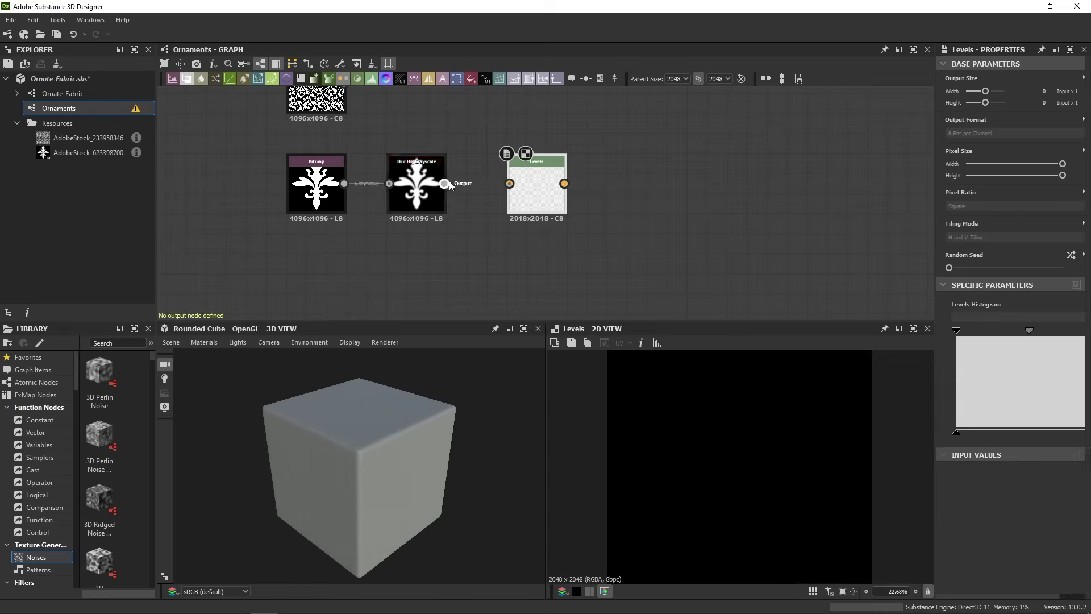
left_click_drag(449, 184, 509, 184)
Add a Warp driven by Perlin Noise with Disorder around 0.52.
middle_click_drag(721, 214, 598, 212)
key("space")
type("wa")
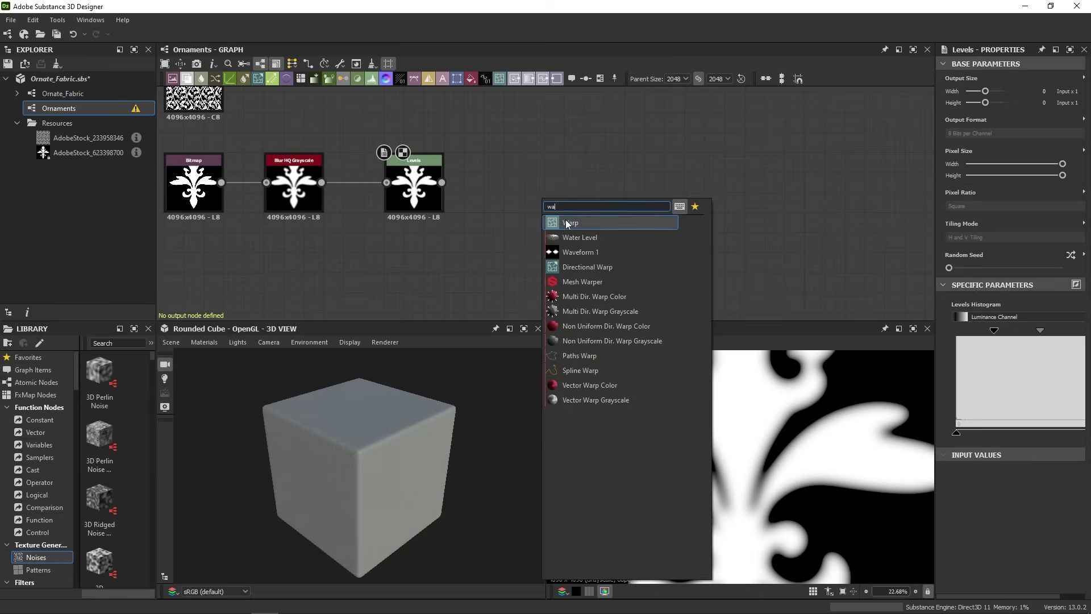
key("Return")
left_click_drag(476, 186, 482, 267)
left_click(551, 200)
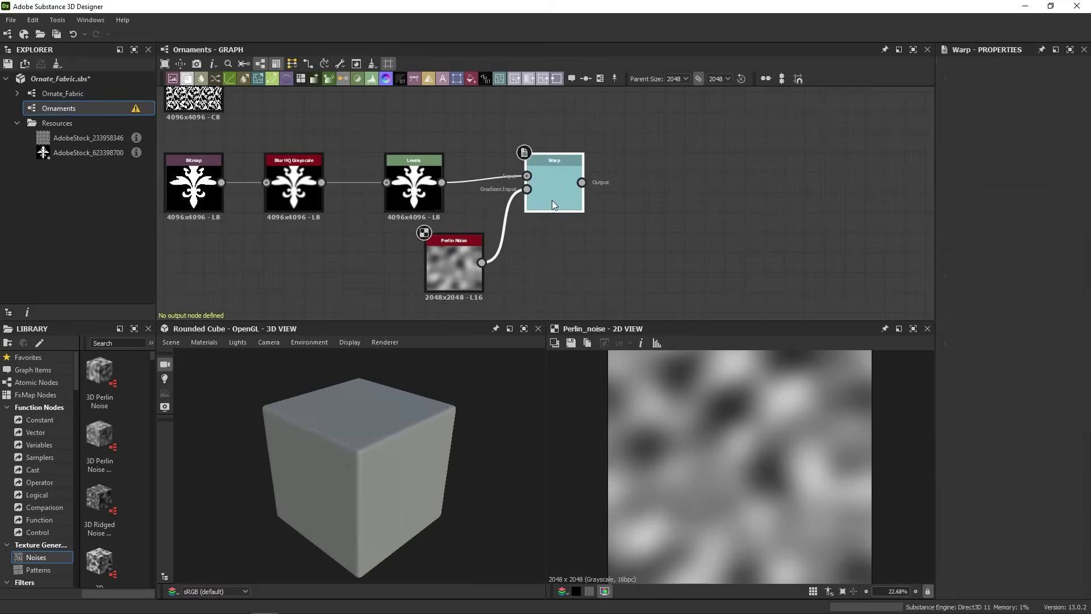
double_click(552, 201)
left_click(454, 264)
left_click_drag(949, 357, 992, 358)
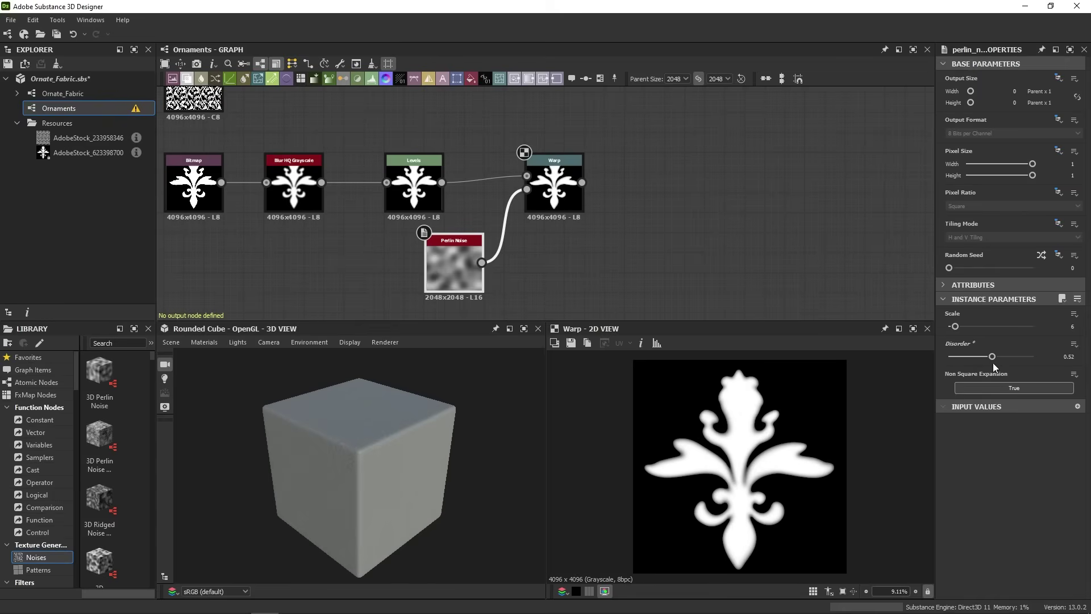
Append a Mirror Grayscale node after the Warp and align it.
mouse_move(582, 182)
left_mouse_down()
mouse_move(671, 221)
mouse_move(676, 187)
left_mouse_up()
type("mirror")
key("Return")
double_click(656, 207)
middle_click_drag(564, 222, 696, 213)
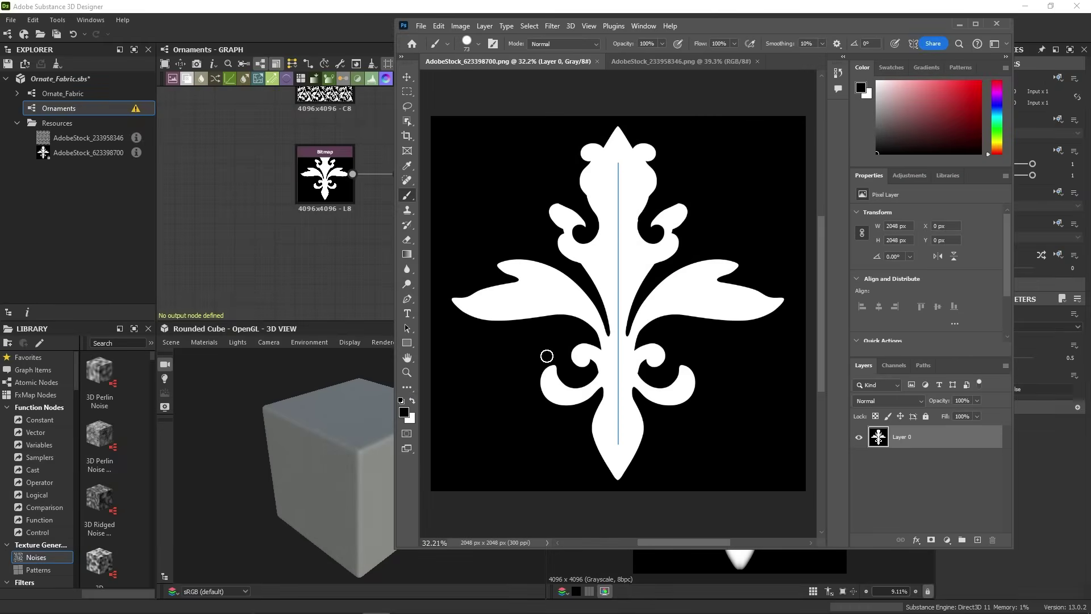
Paint out the fleur-de-lis's small lower curls with a mirrored black brush and save.
mouse_move(546, 355)
left_mouse_down()
mouse_move(577, 388)
mouse_move(591, 377)
left_mouse_up()
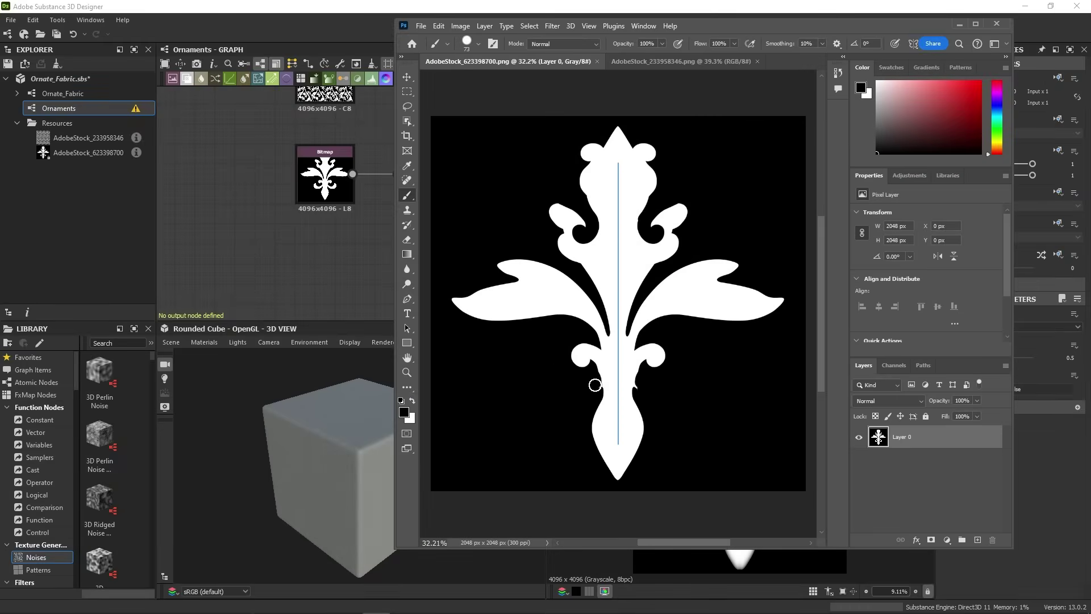
key("ctrl+s")
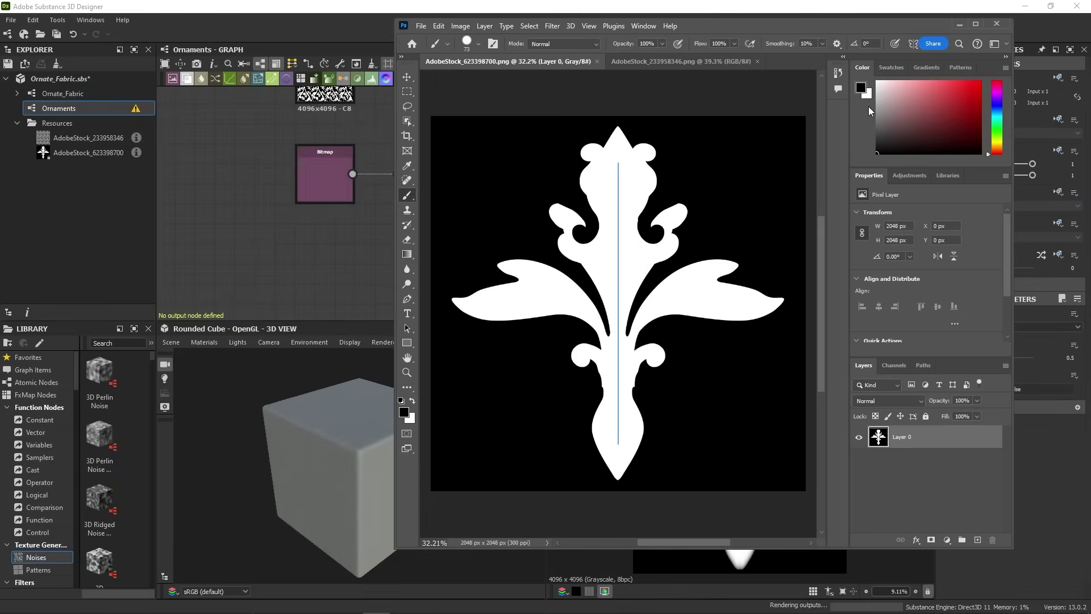
left_click(959, 23)
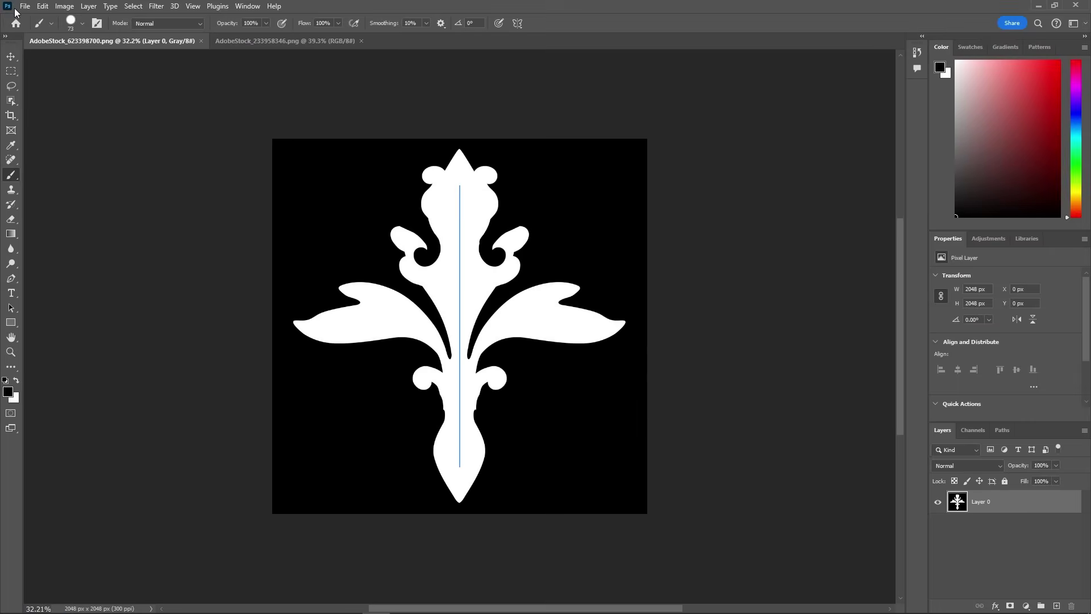
Review the saved 2048-px Substance preset in Photoshop's new-document presets.
left_click(25, 8)
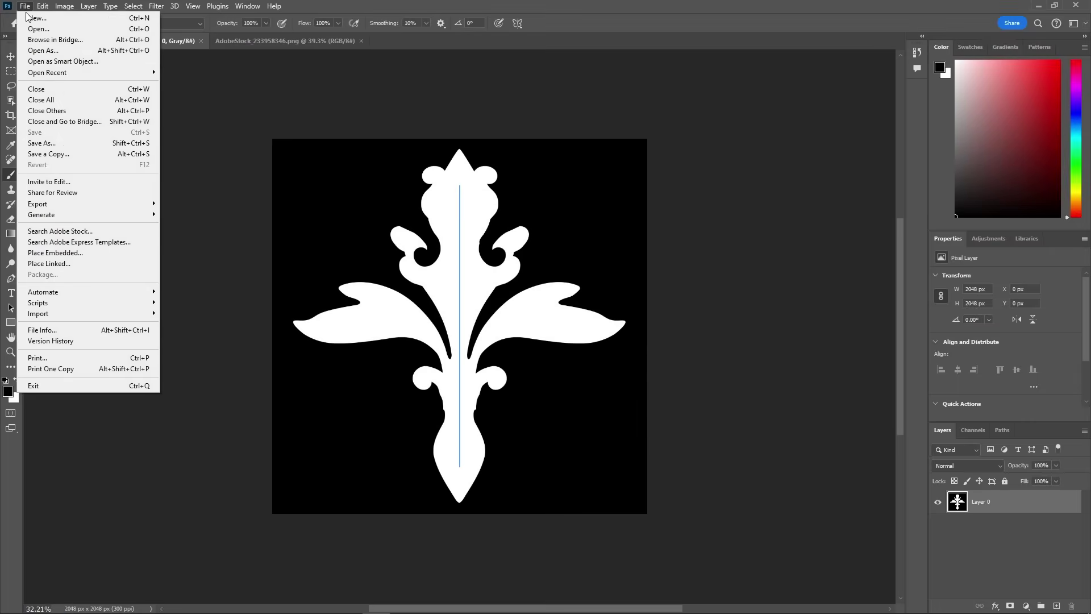
left_click(34, 17)
left_click(312, 114)
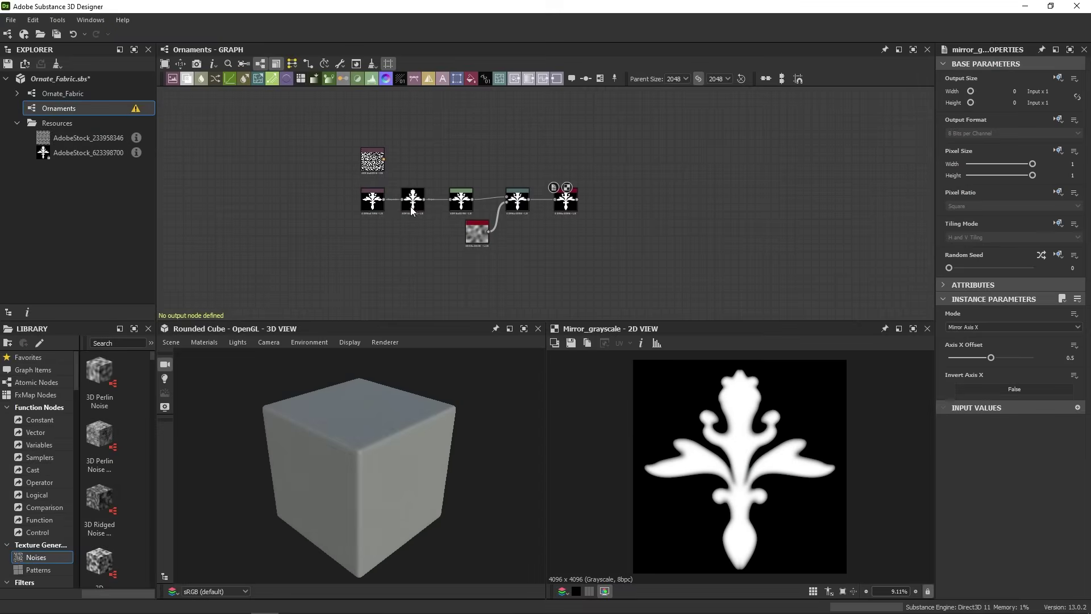
middle_click_drag(382, 184, 392, 276)
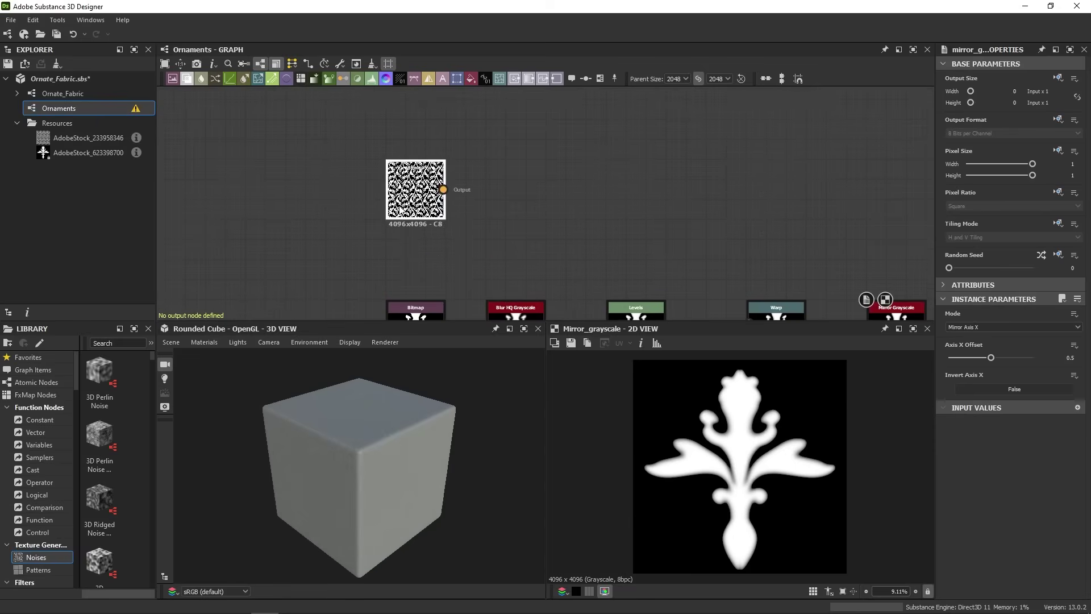
Feed the top pattern bitmap into the Blur HQ chain and set its Color Mode to Grayscale.
scroll(432, 238, "up", 3)
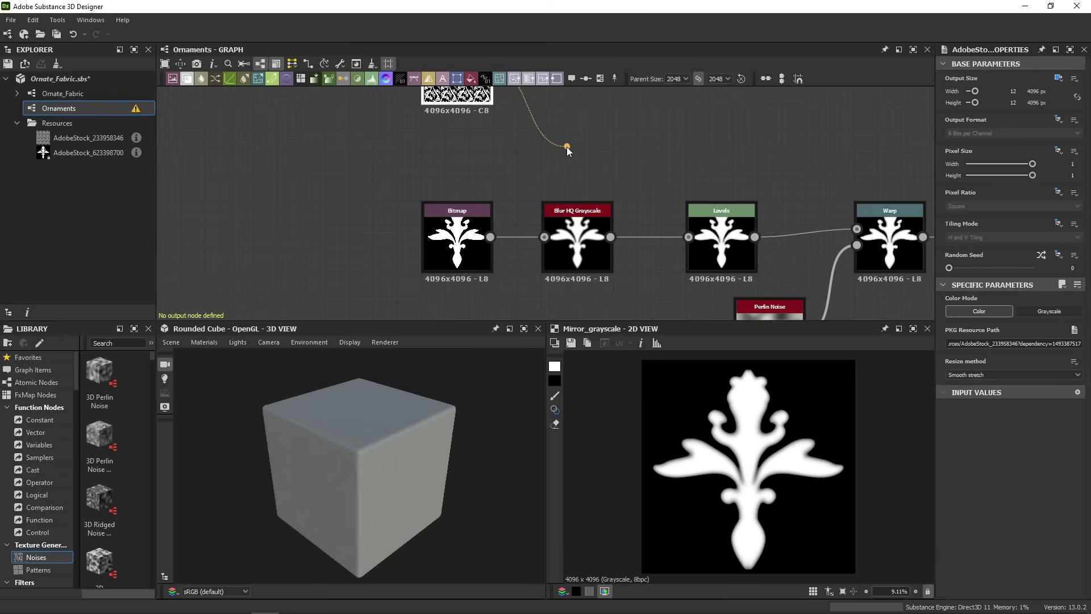
middle_click_drag(547, 168, 575, 226)
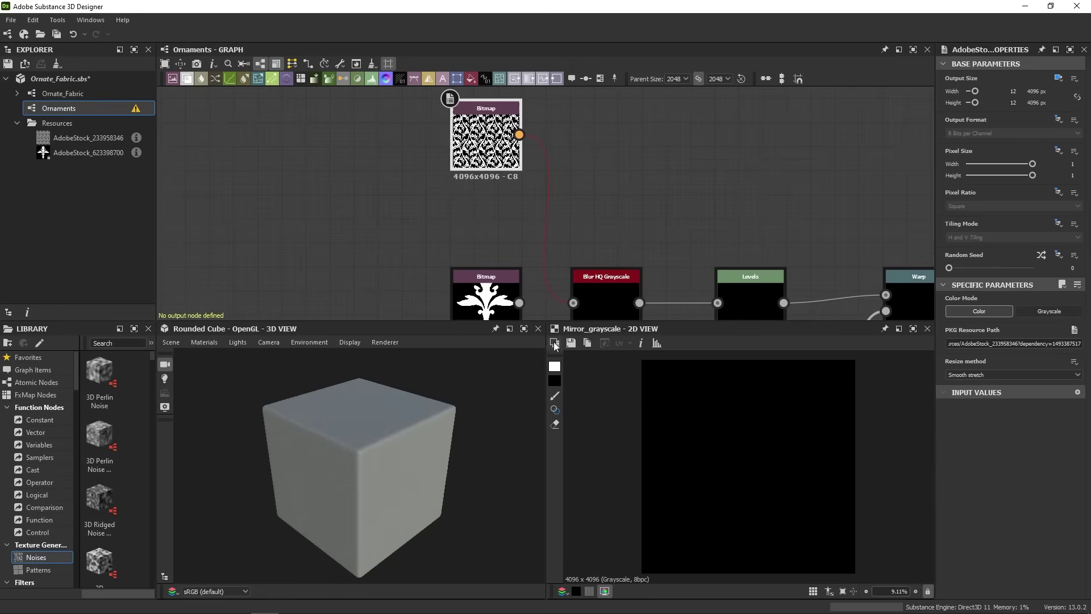
scroll(489, 169, "up", 3)
scroll(512, 227, "up", 2)
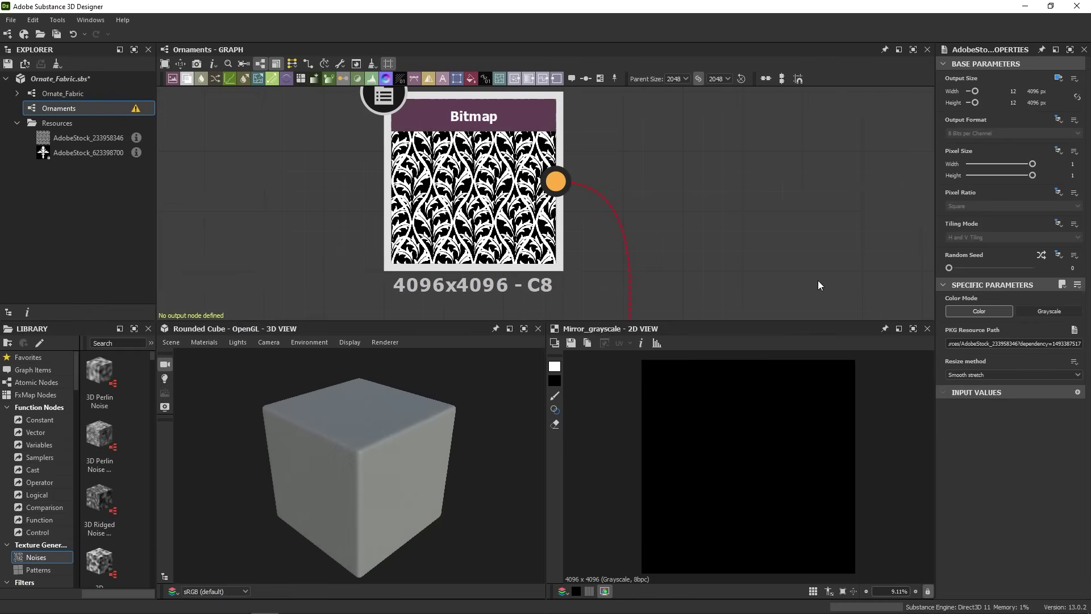
left_click(1050, 311)
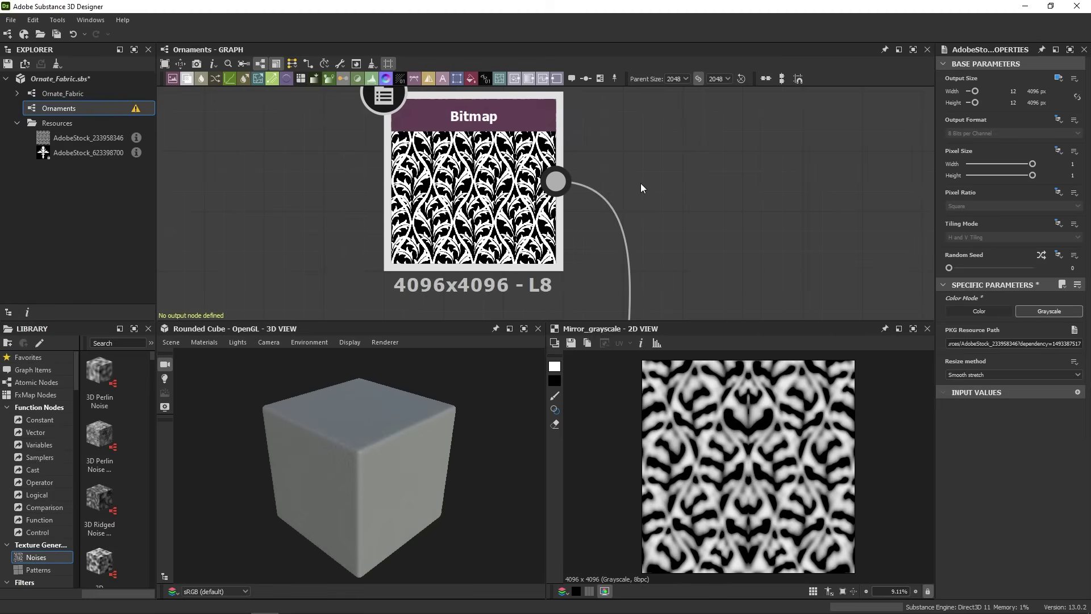
scroll(640, 186, "down", 3)
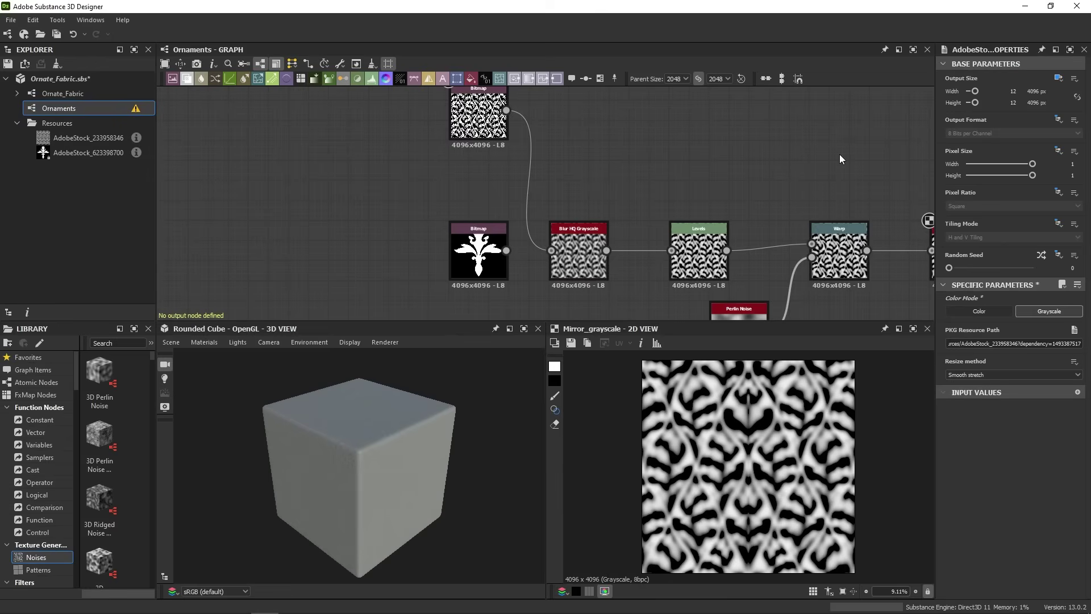
scroll(682, 149, "down", 3)
mouse_move(682, 148)
middle_mouse_down()
mouse_move(549, 225)
mouse_move(538, 180)
middle_mouse_up()
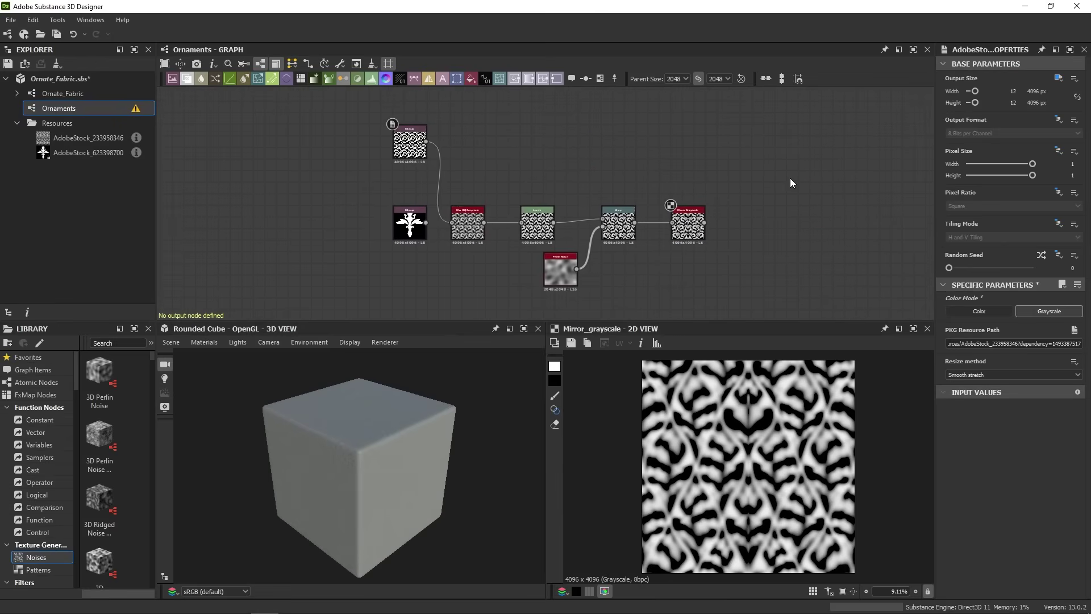
scroll(772, 183, "down", 3)
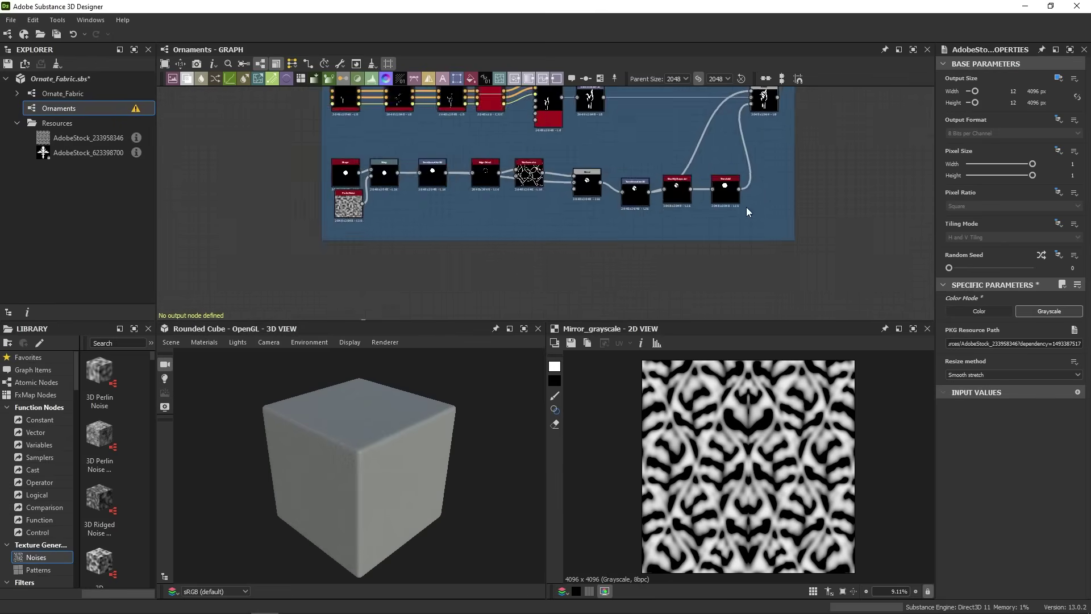
Preview the Stylized flower frame's Blend output and search for tile nodes.
scroll(745, 207, "down", 2)
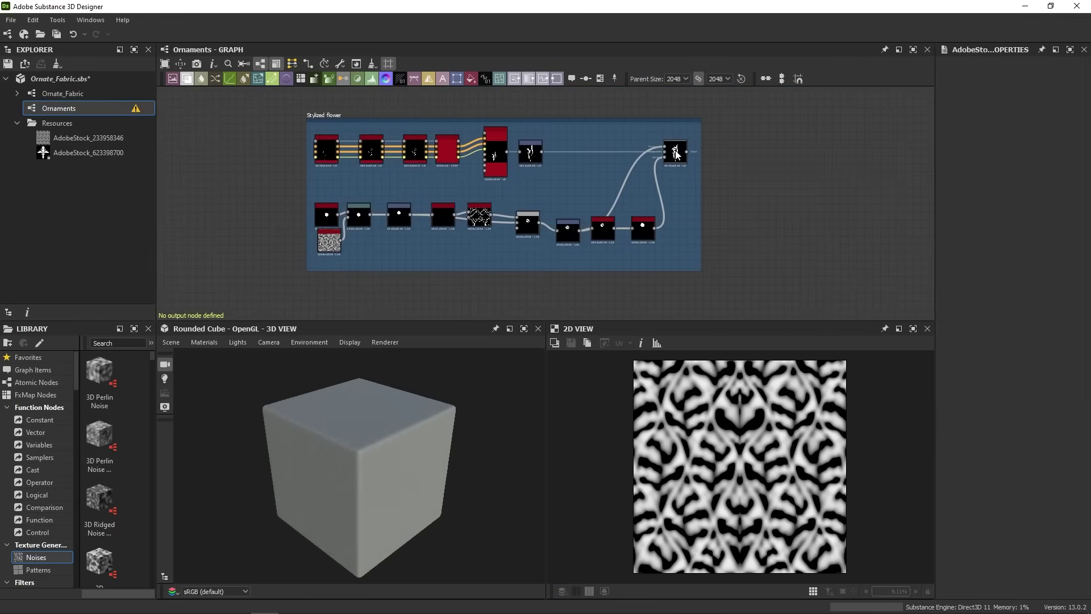
left_click(675, 153)
scroll(735, 394, "up", 3)
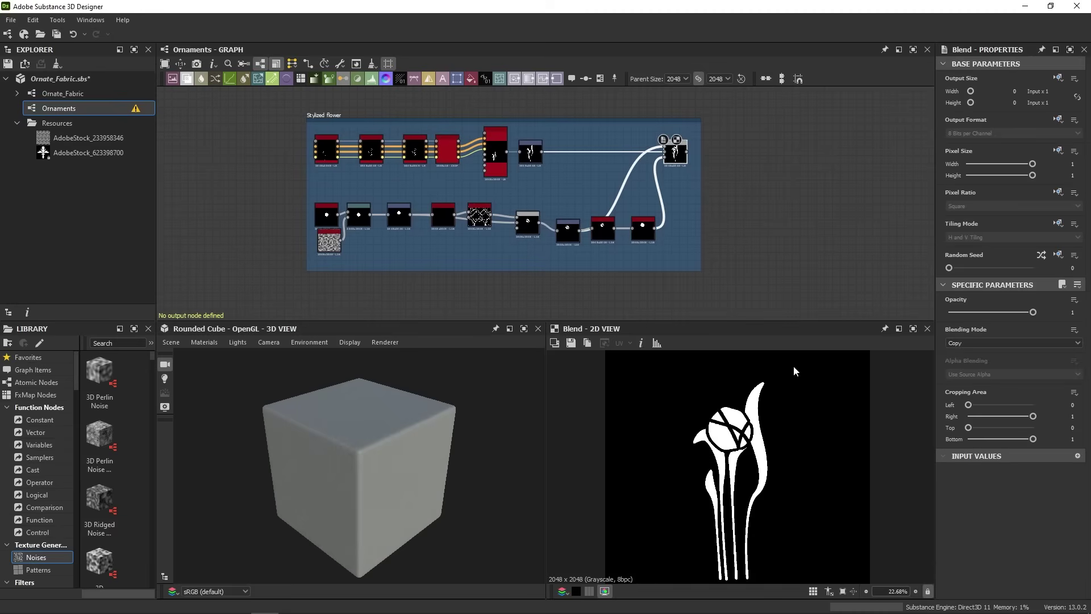
scroll(739, 256, "up", 2)
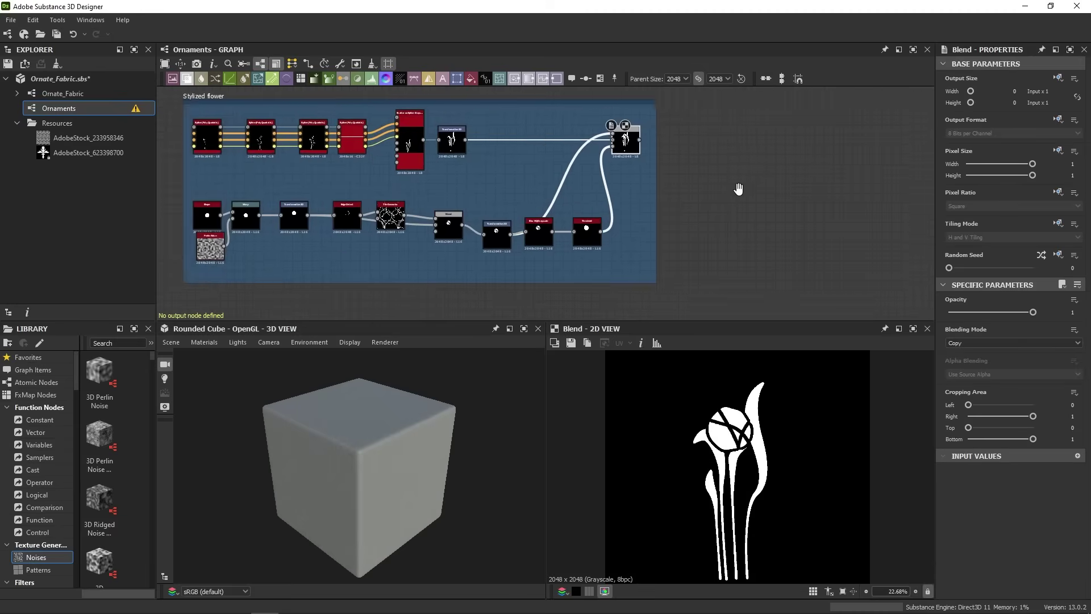
key("space")
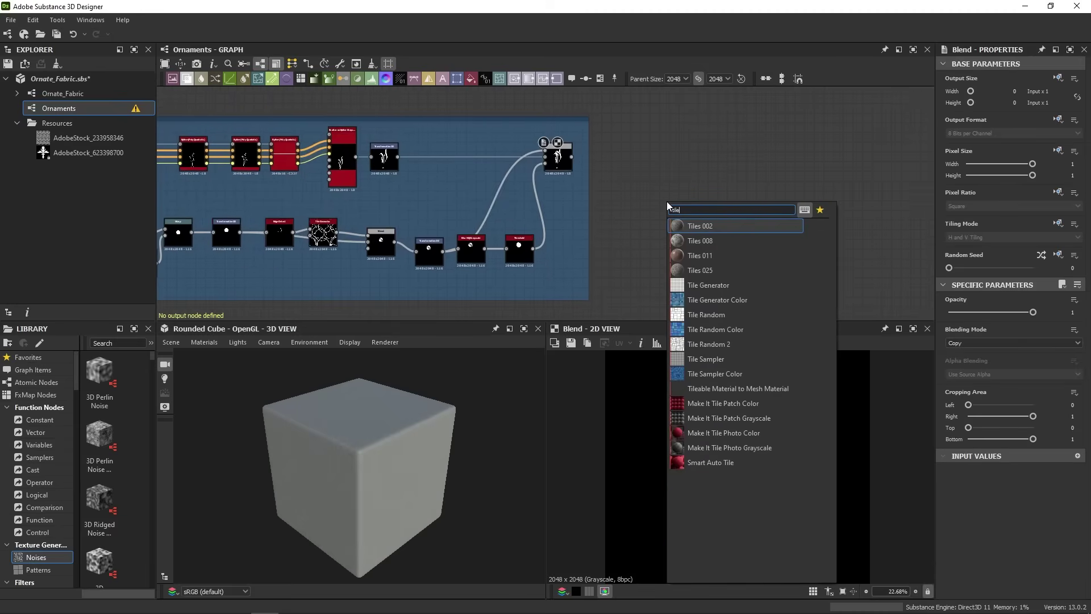
Add a Tile Generator fed by the flower Blend, with Pattern set to Image Input.
left_click(603, 206)
scroll(608, 176, "up", 2)
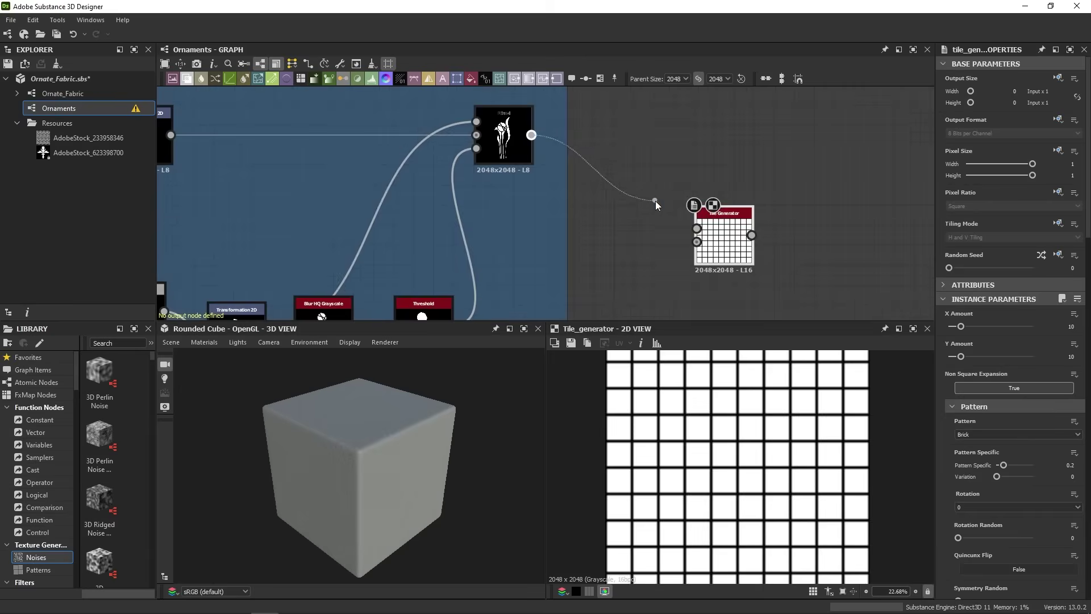
left_click_drag(713, 232, 759, 158)
left_click(967, 434)
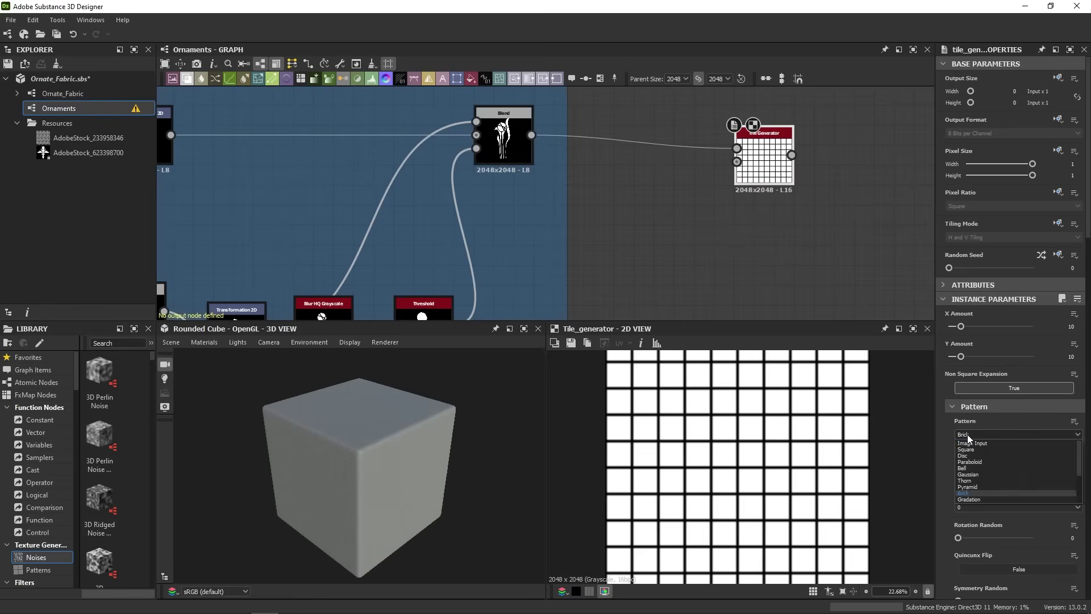
left_click(969, 441)
Set the Tile Generator Scale to 2.5 and Offset to 0.5 to stagger the rows.
scroll(943, 477, "down", 5)
scroll(956, 283, "down", 5)
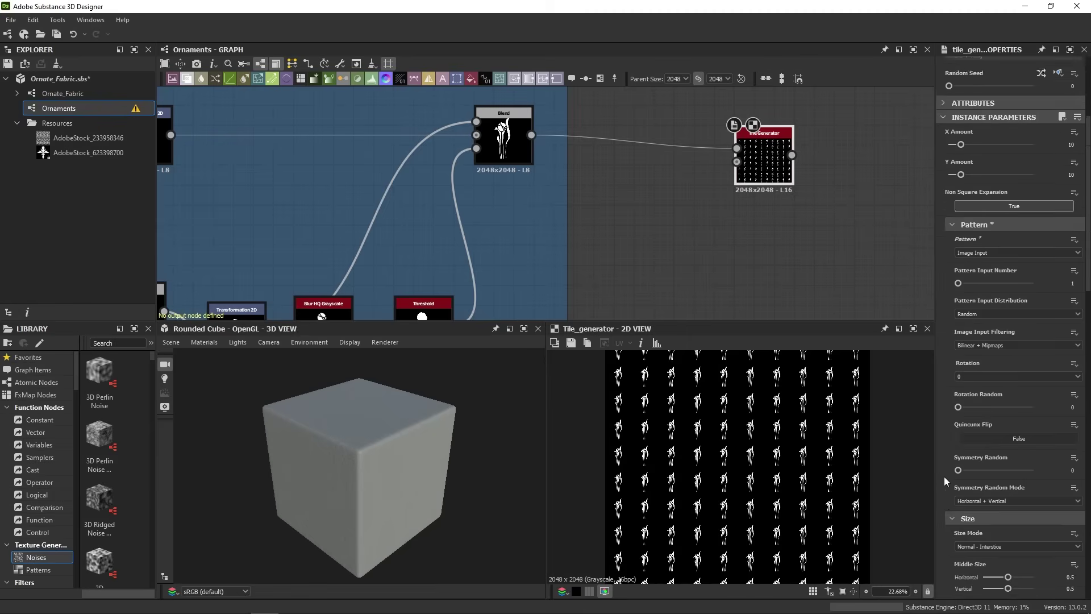
left_click_drag(995, 365, 1032, 364)
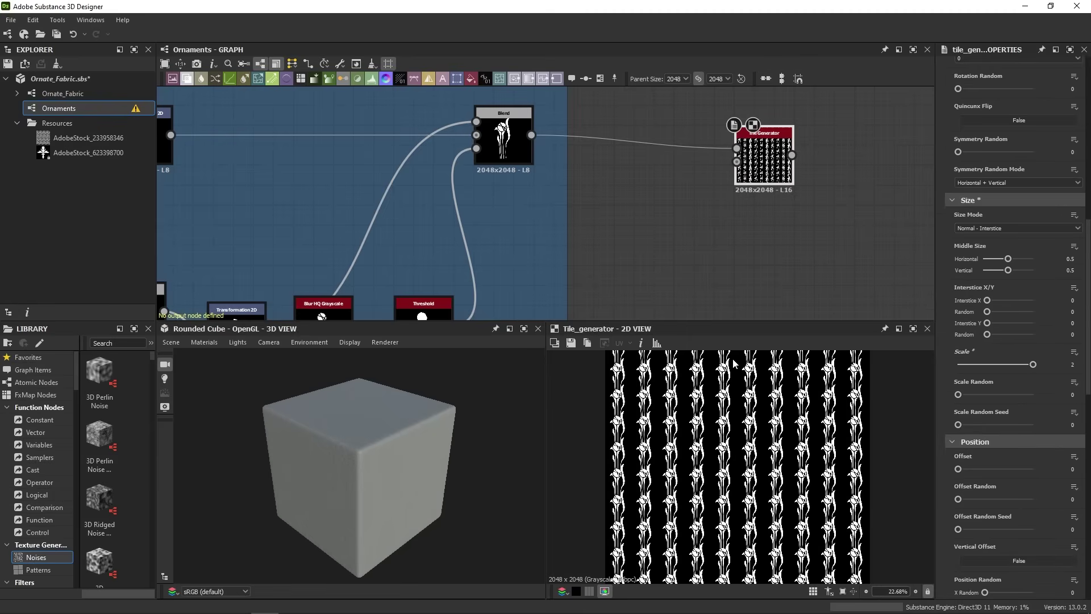
scroll(692, 455, "up", 3)
double_click(1072, 364)
type("2.5")
key("Return")
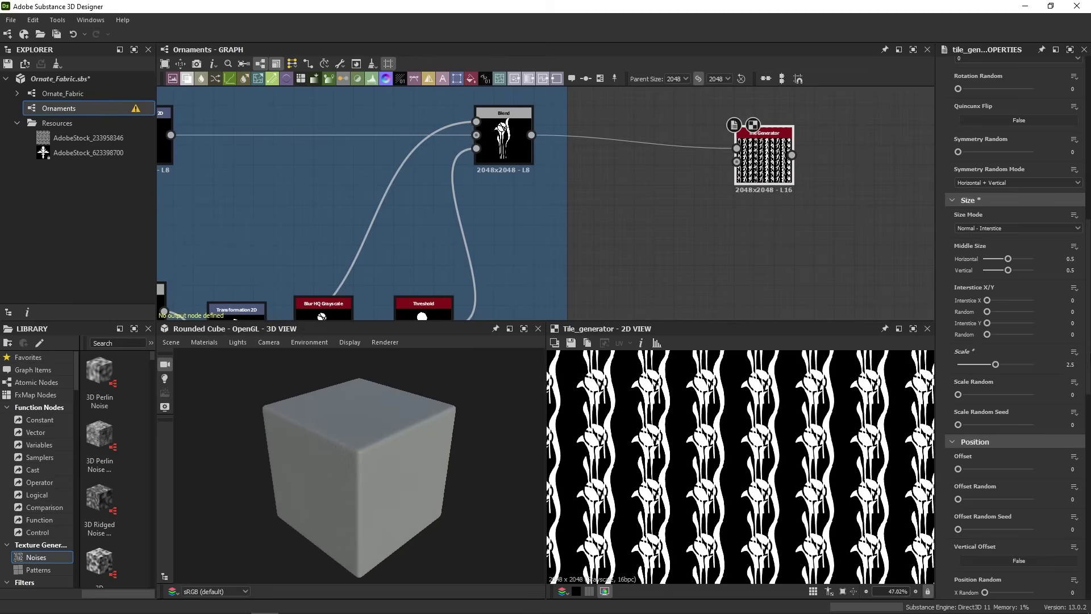
left_click_drag(936, 319, 924, 315)
double_click(1072, 469)
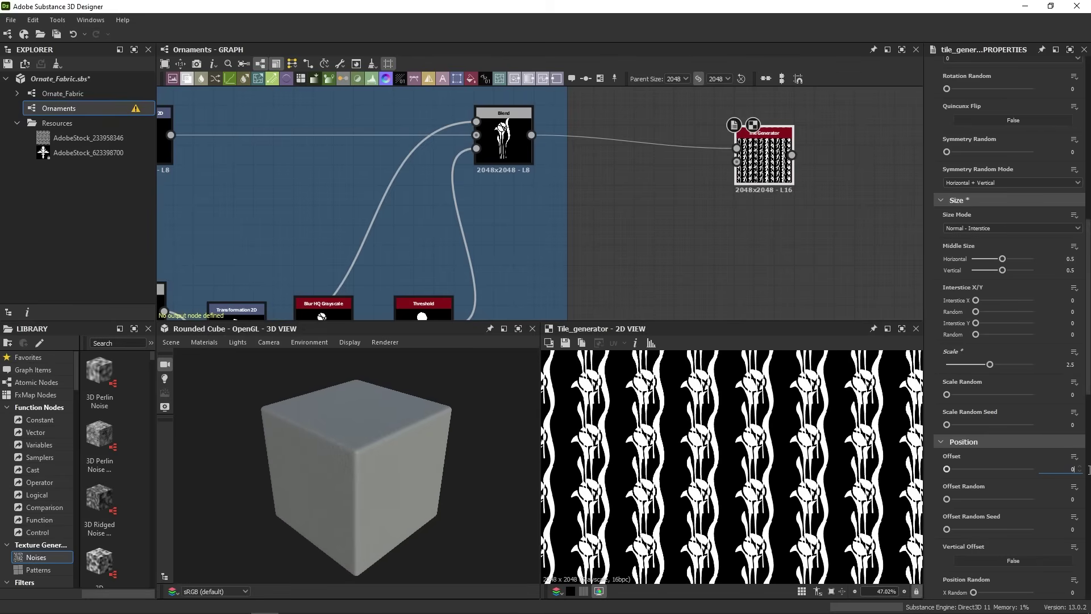
type(".5")
key("Return")
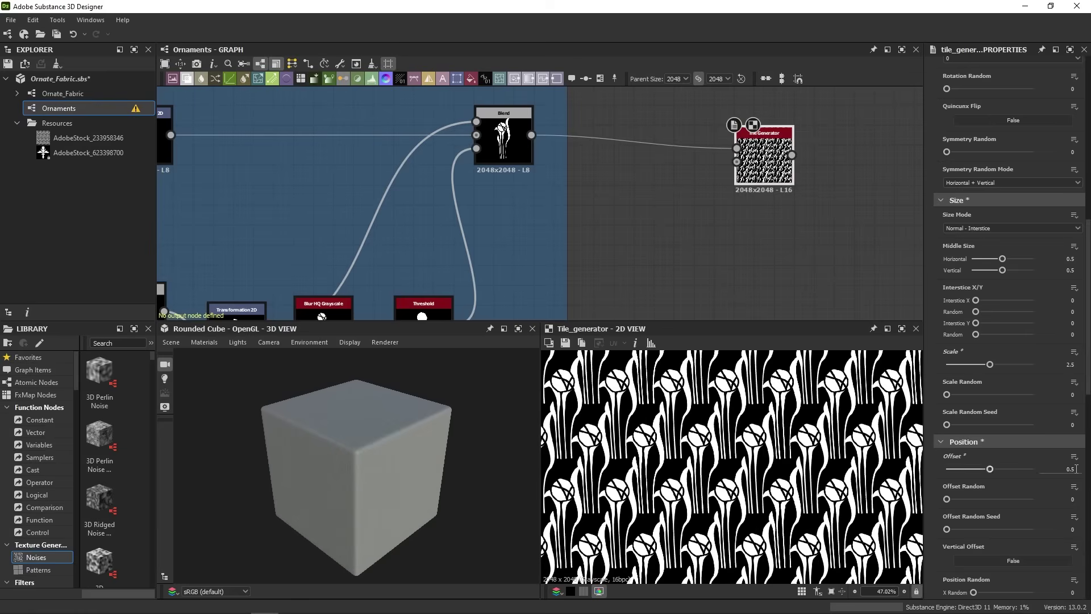
scroll(767, 438, "down", 1)
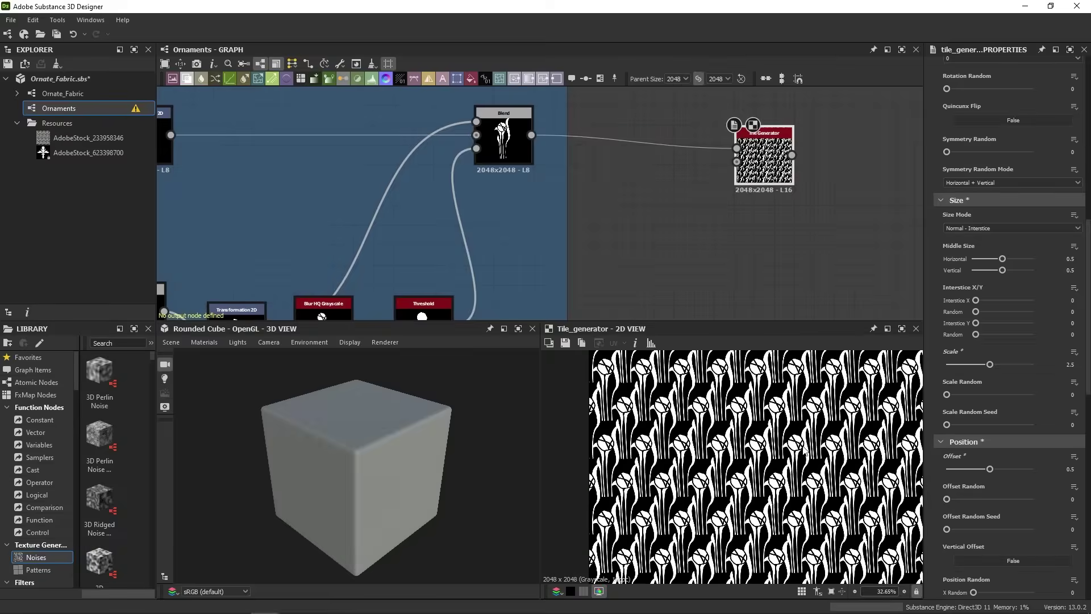
scroll(775, 443, "down", 1)
scroll(784, 451, "down", 2)
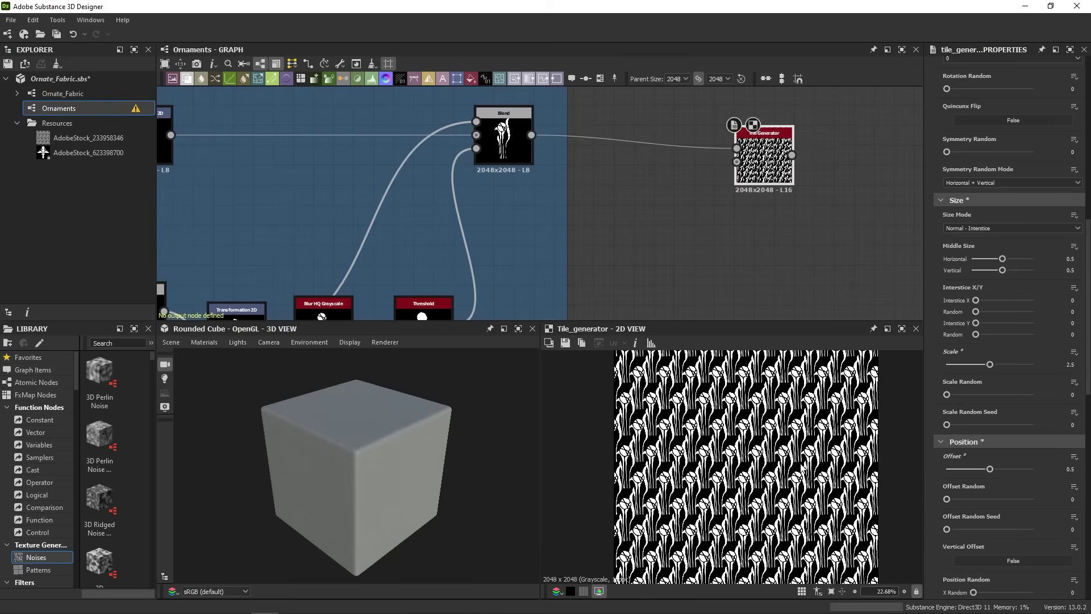
scroll(781, 457, "up", 1)
scroll(774, 452, "up", 1)
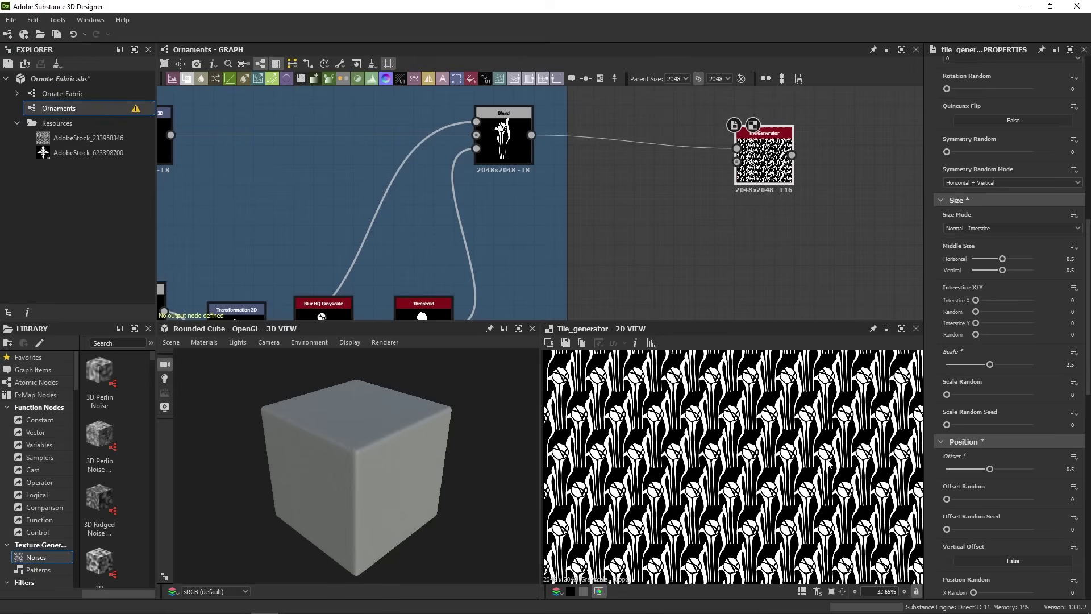
Add a Transformation 2D fed by the Blend, set to Horizontal Mirror.
key("space")
left_click(634, 229)
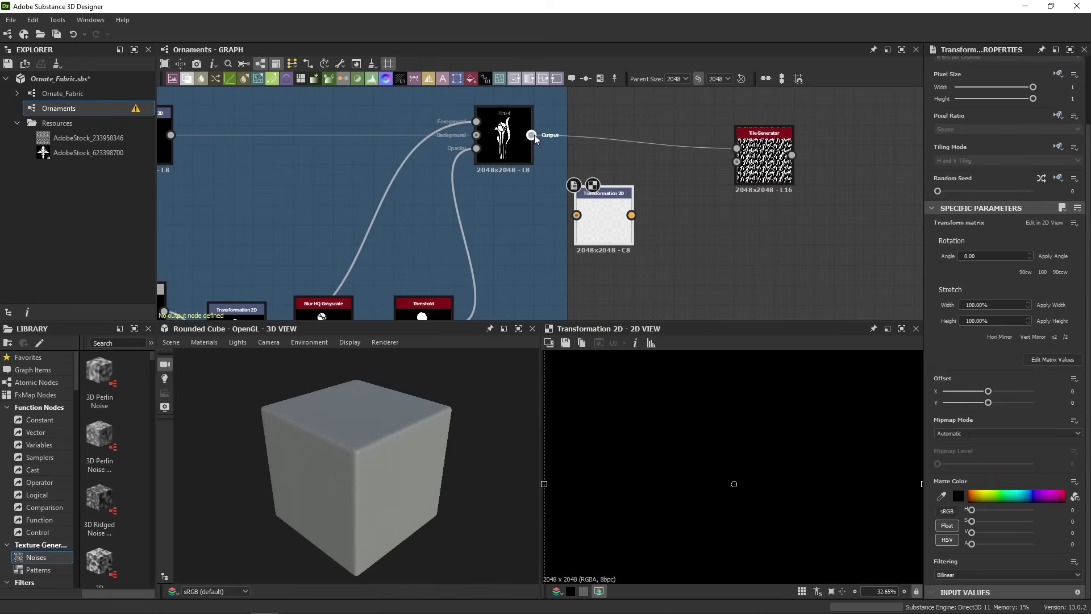
mouse_move(534, 140)
left_mouse_down()
mouse_move(576, 215)
mouse_move(606, 196)
left_mouse_up()
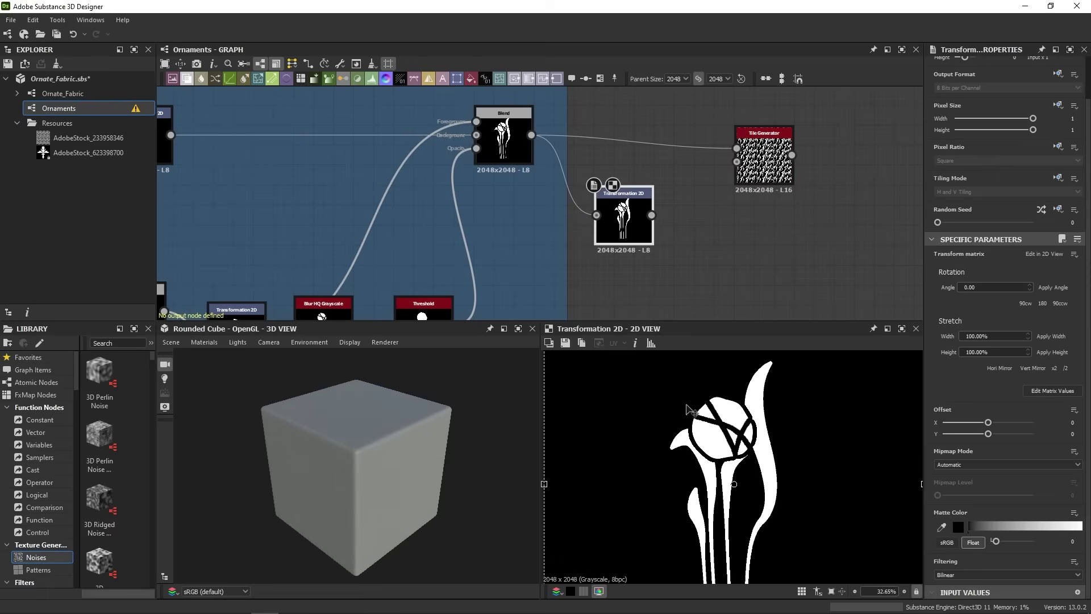
left_click(1001, 367)
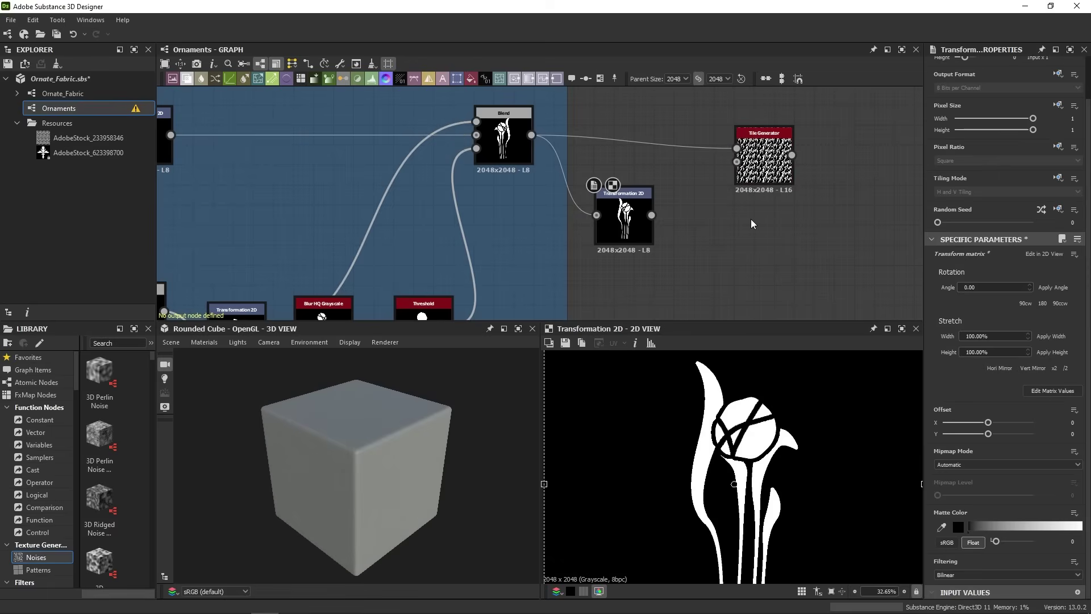
Drag a link from the mirrored flower output toward the Tile Generator inputs.
scroll(723, 224, "up", 2)
middle_click_drag(697, 213, 635, 243)
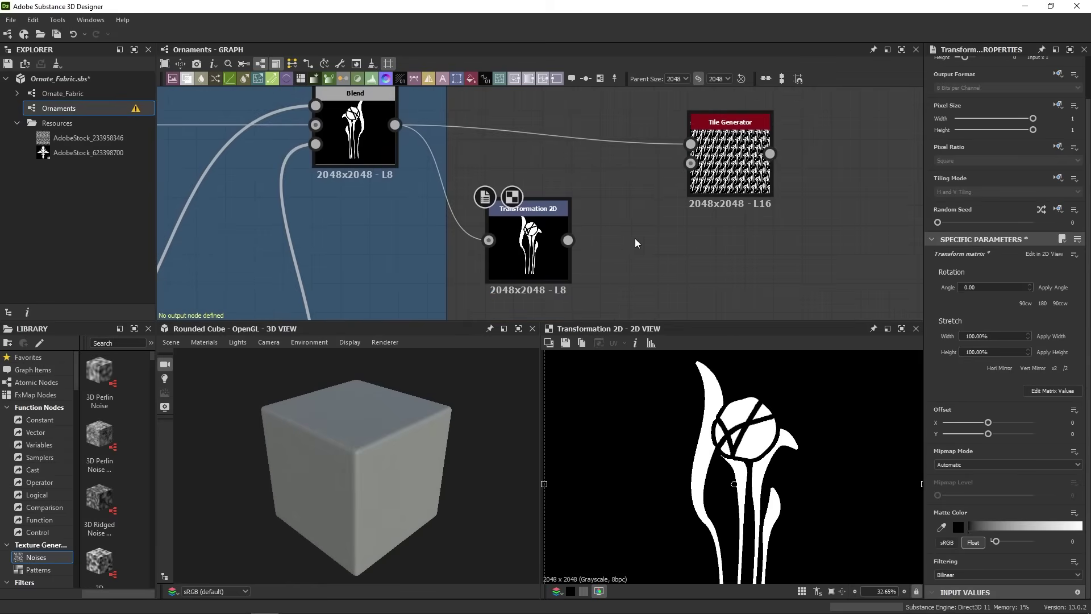
left_click_drag(567, 240, 593, 199)
scroll(645, 183, "up", 2)
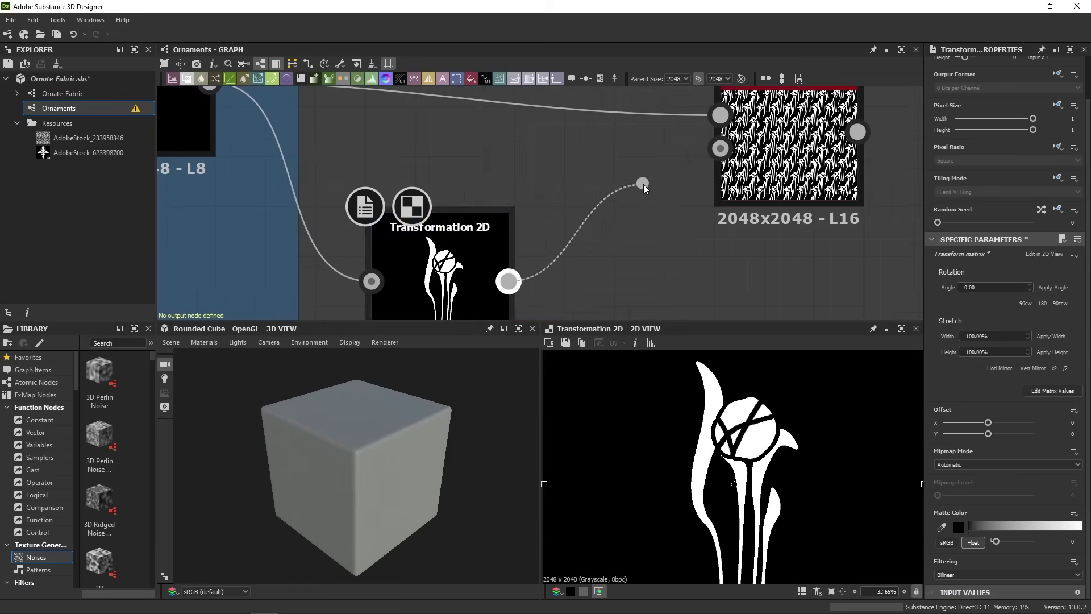
mouse_move(639, 196)
left_mouse_down()
mouse_move(715, 156)
mouse_move(686, 176)
left_mouse_up()
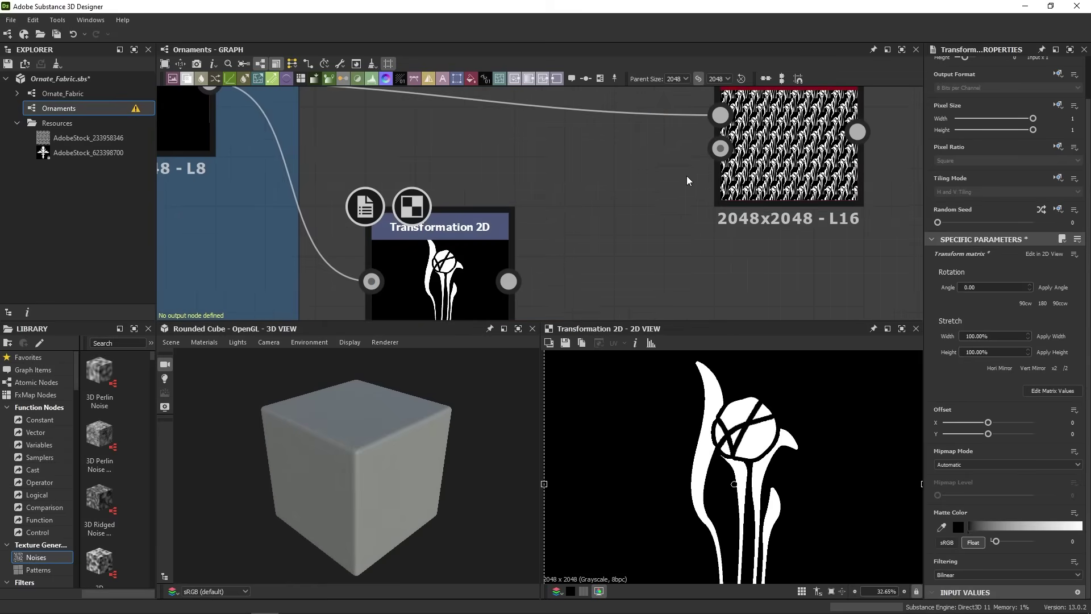
scroll(685, 178, "down", 2)
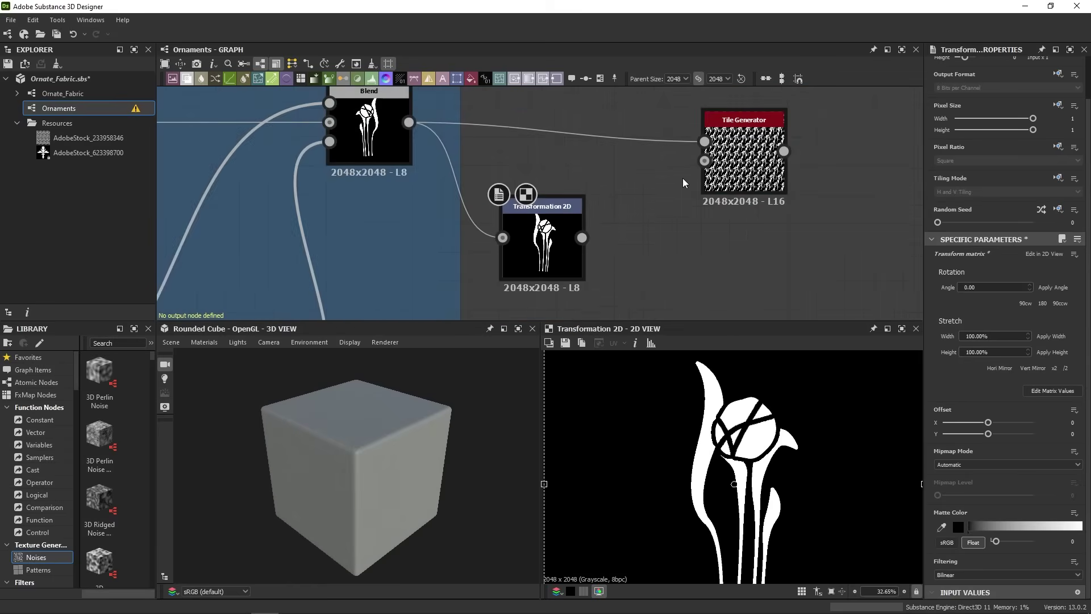
Give the Tile Generator 2 pattern inputs and wire the mirrored flower into Pattern Input 2.
left_click(763, 138)
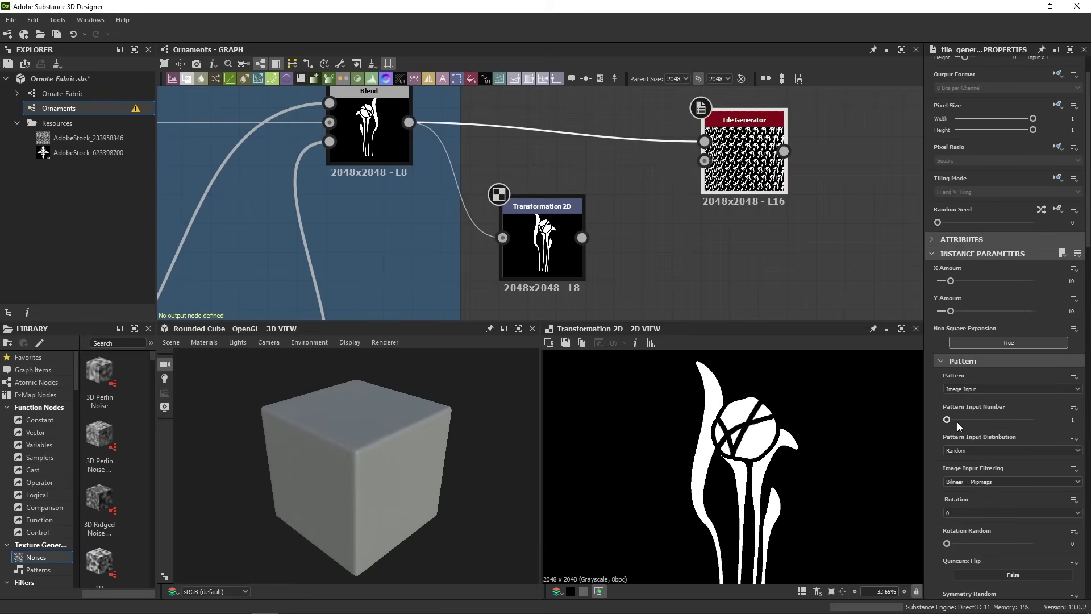
left_click_drag(953, 425, 959, 425)
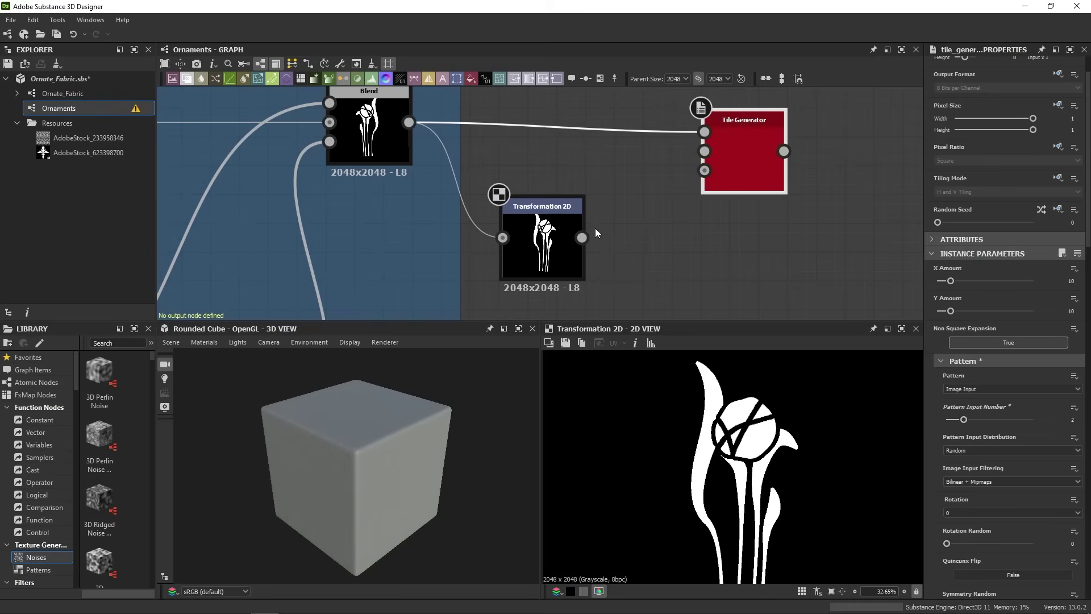
left_click_drag(581, 238, 703, 151)
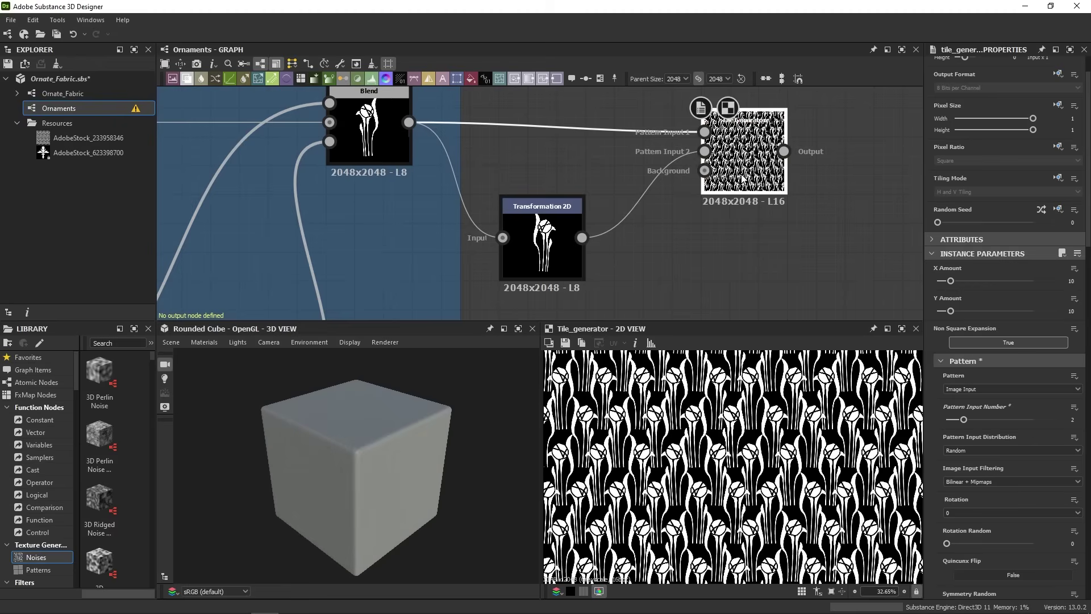
scroll(729, 471, "up", 1)
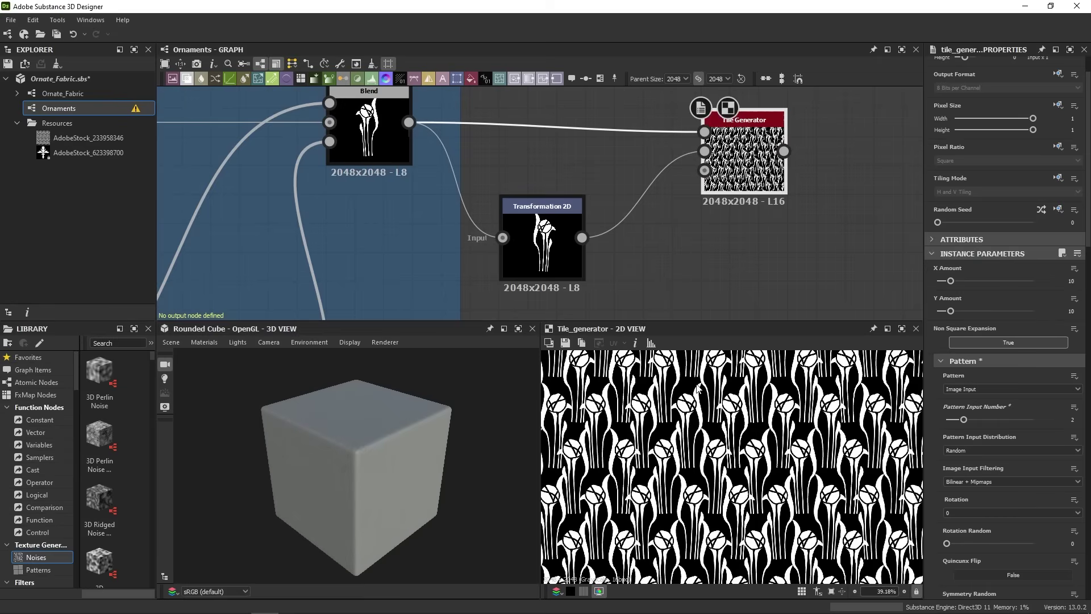
scroll(806, 514, "down", 2)
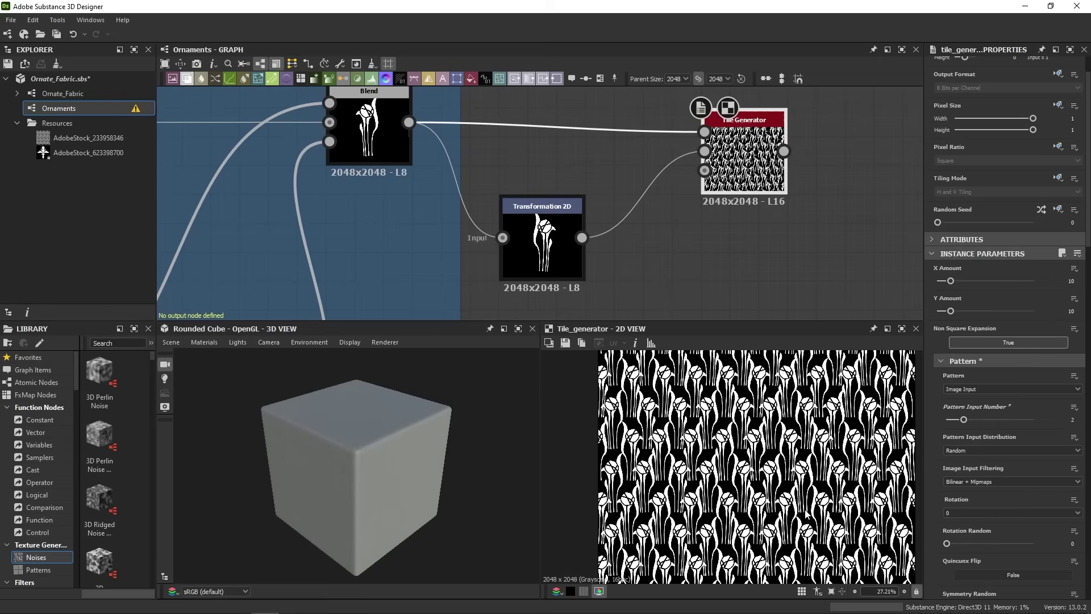
scroll(805, 514, "down", 2)
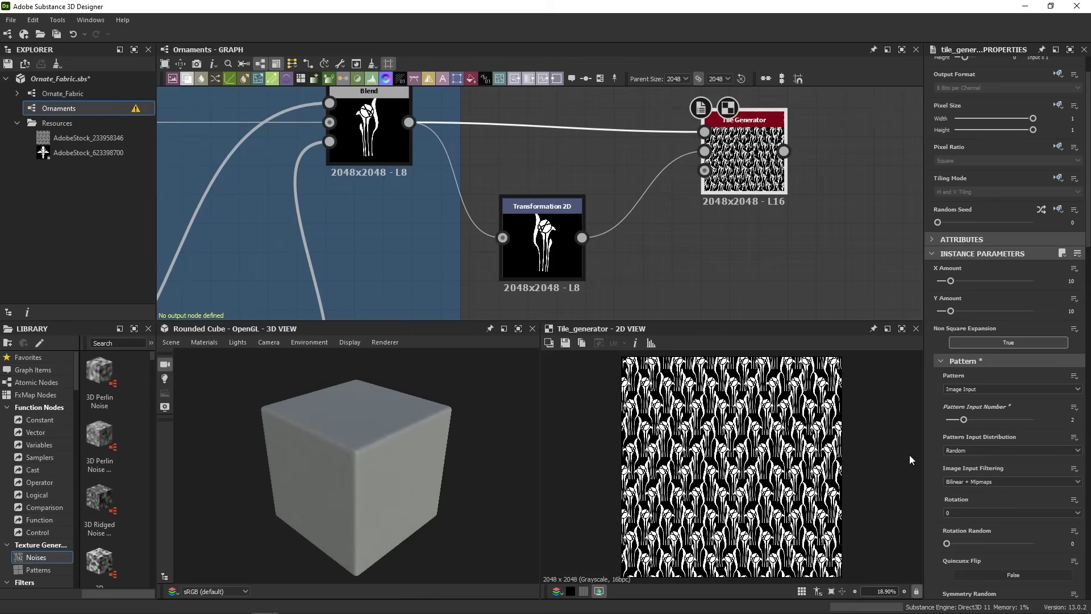
Switch the Tile Generator's Pattern Input Distribution from Random to By Pattern Number.
left_click(958, 450)
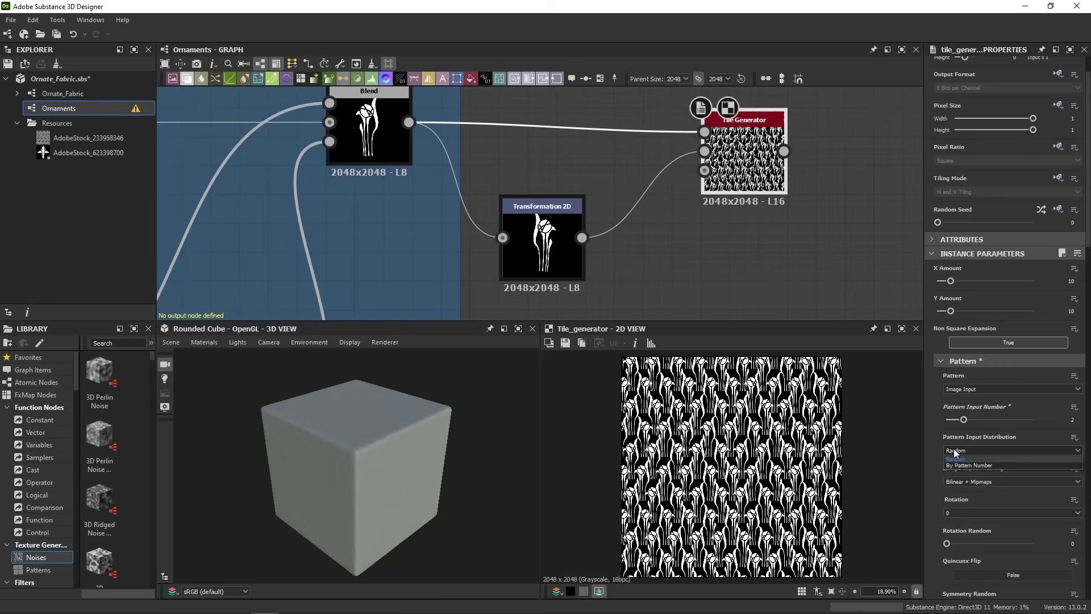
left_click(1000, 466)
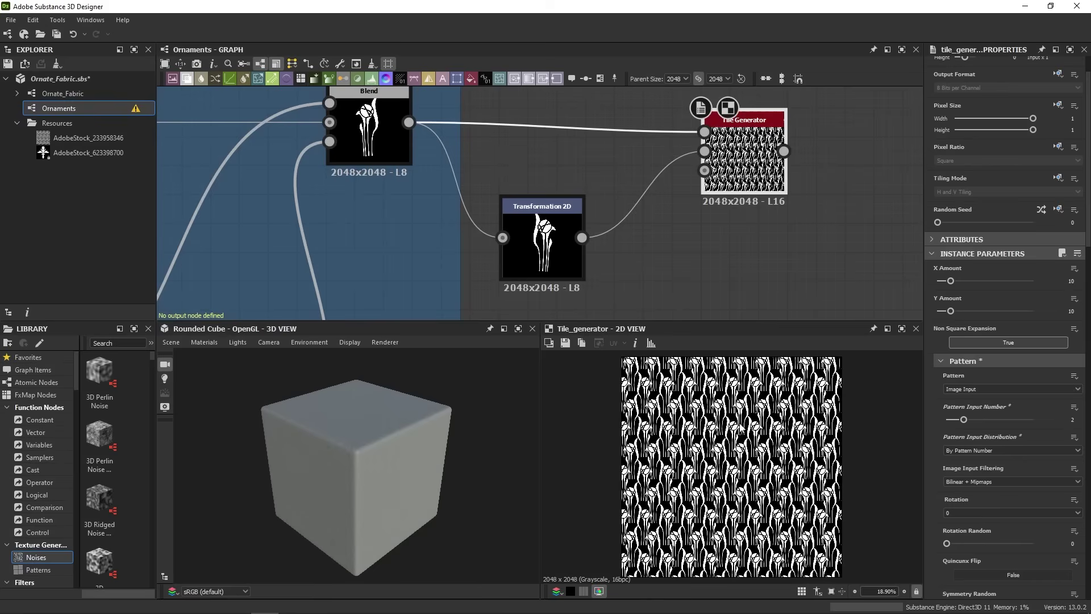
scroll(651, 545, "up", 2)
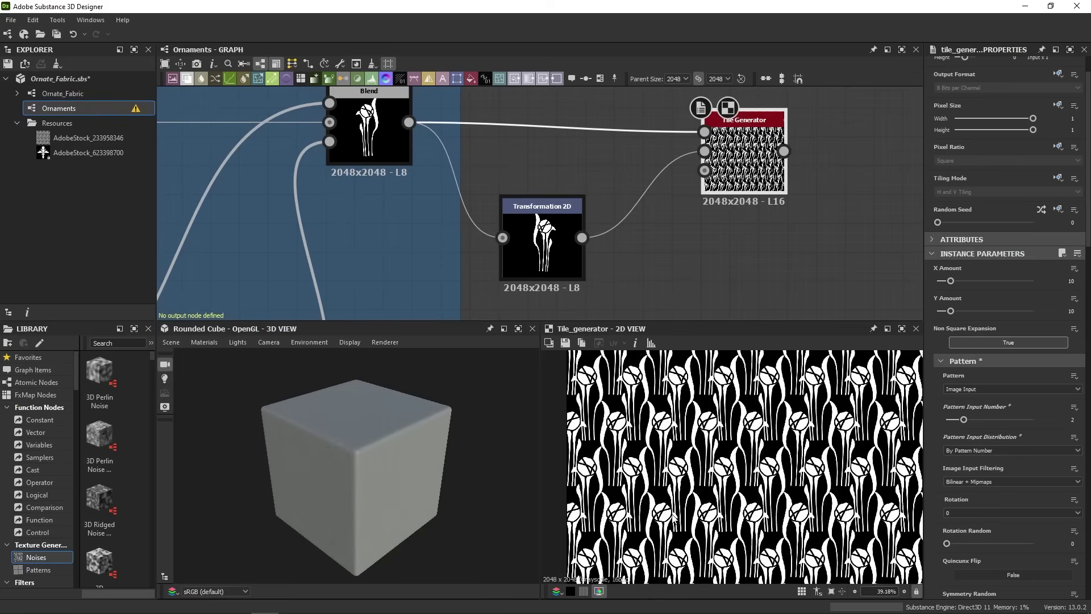
scroll(662, 531, "up", 1)
scroll(673, 520, "up", 1)
scroll(689, 501, "up", 1)
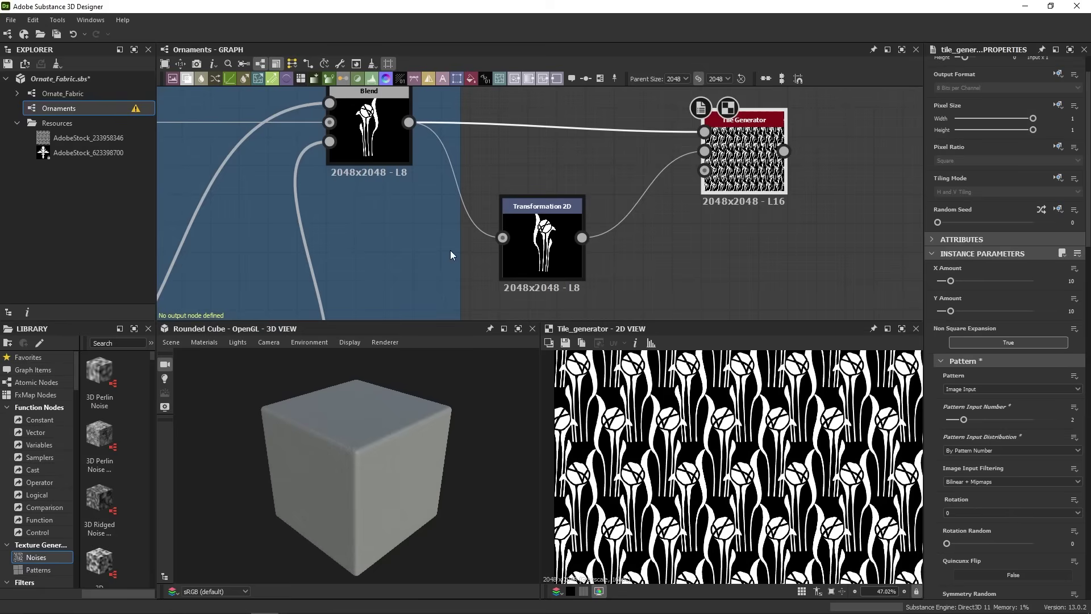
key("f")
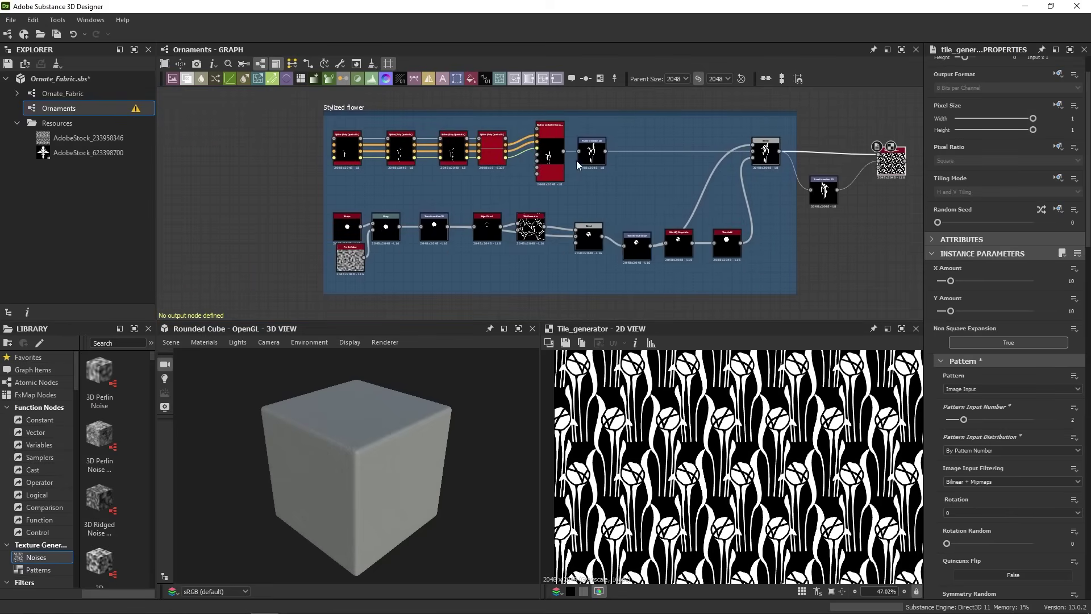
Preview the transform and Blend outputs and display the first spline's control points.
double_click(585, 155)
double_click(765, 152)
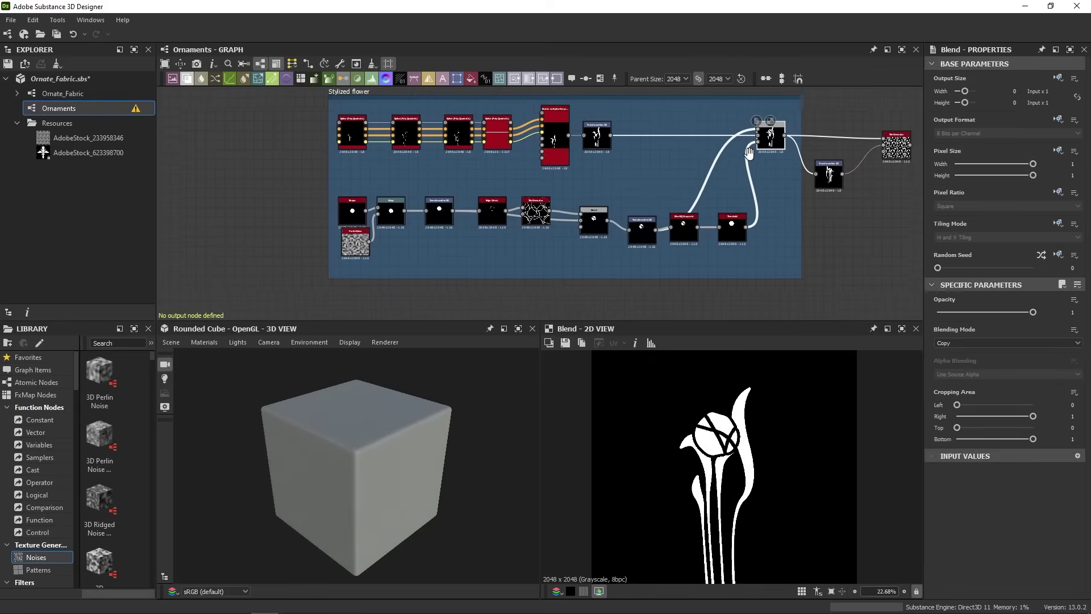
middle_click_drag(568, 239, 576, 219)
left_click(353, 130)
Inspect the second and fourth splines' points on the stems, then bring up the Warp node's settings.
left_click(709, 556)
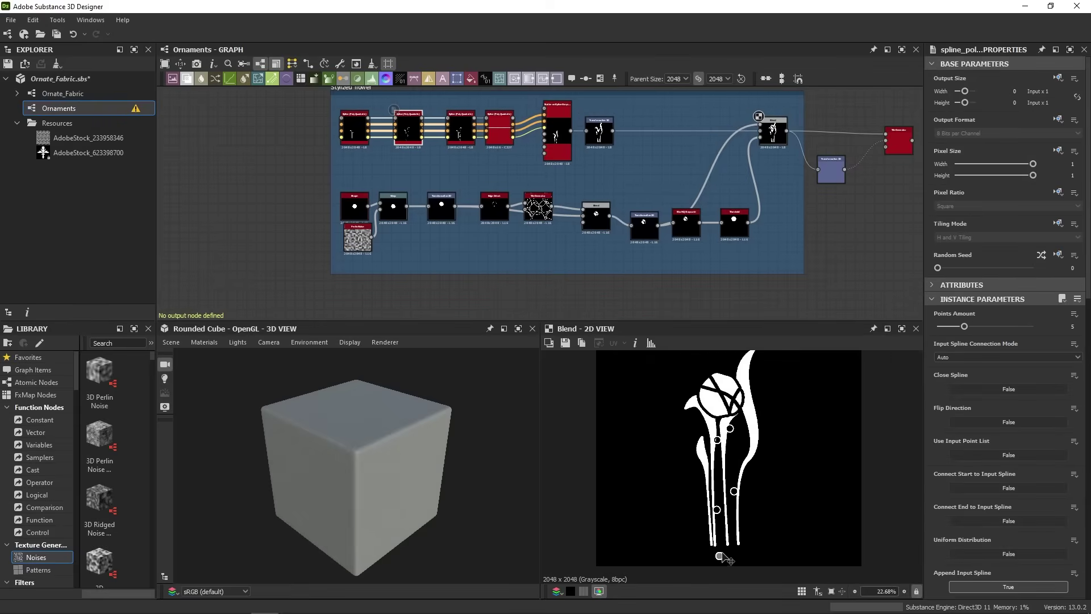
left_click(465, 142)
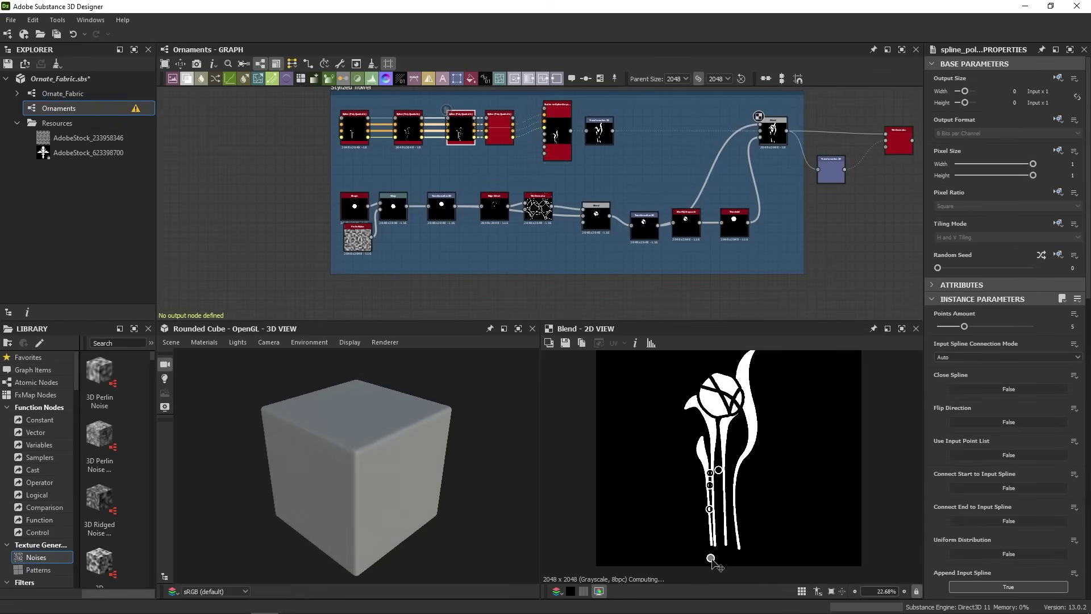
left_click(709, 567)
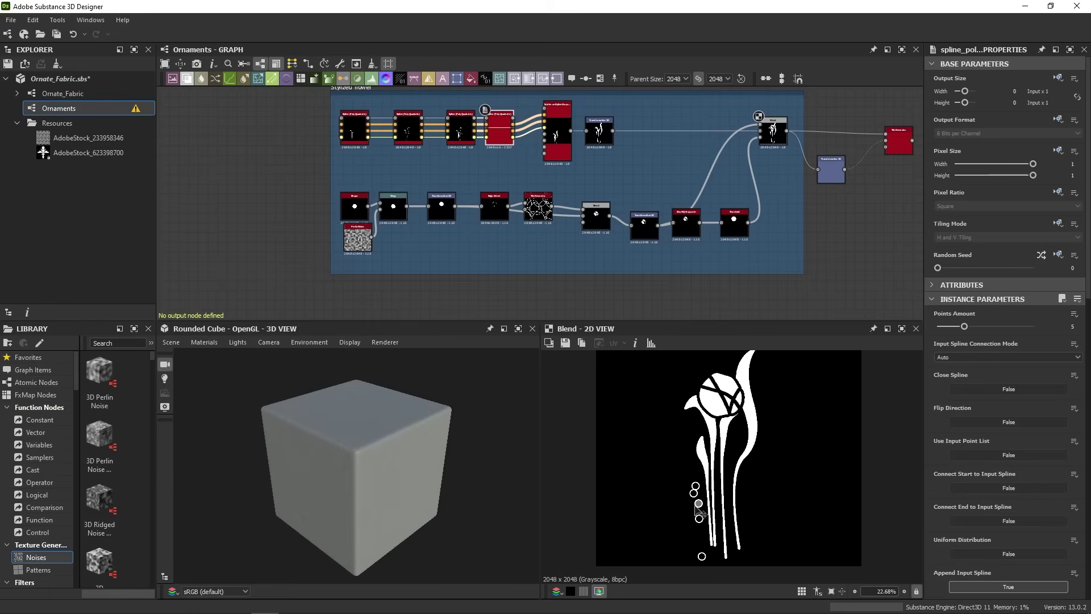
left_click(353, 138)
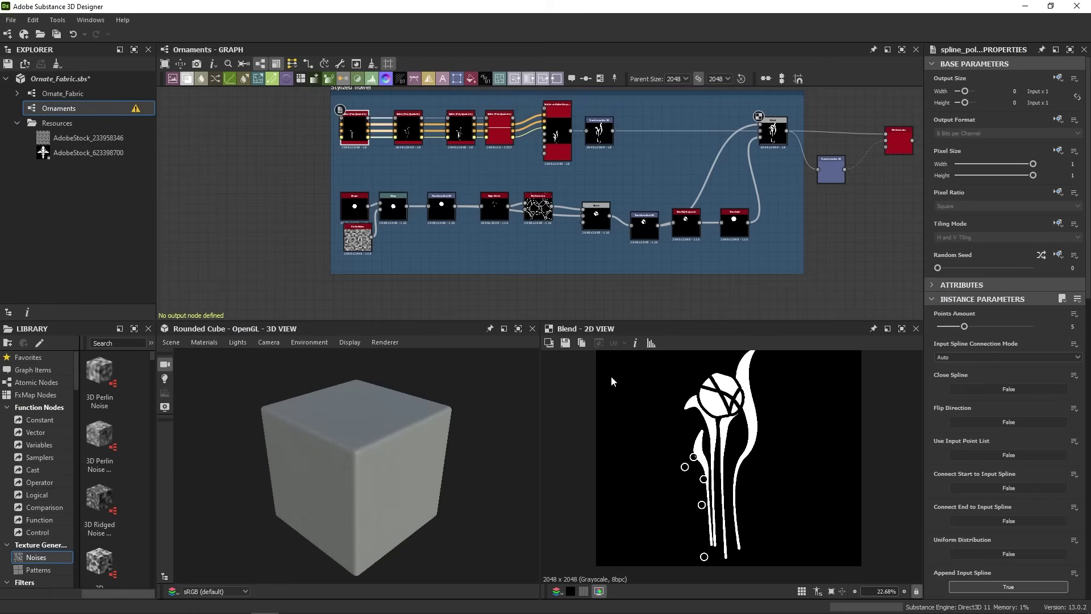
left_click(392, 207)
Raise the Warp intensity to 0.28 and preview the Tile Generator's tiled flowers.
left_click_drag(948, 312, 964, 313)
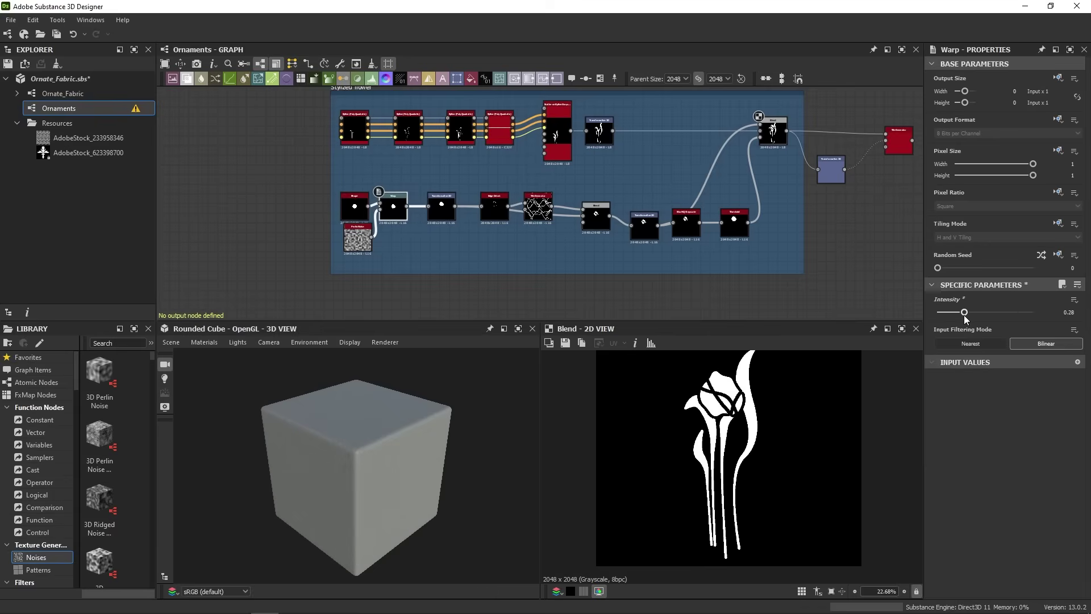
middle_click_drag(852, 183, 640, 190)
double_click(688, 149)
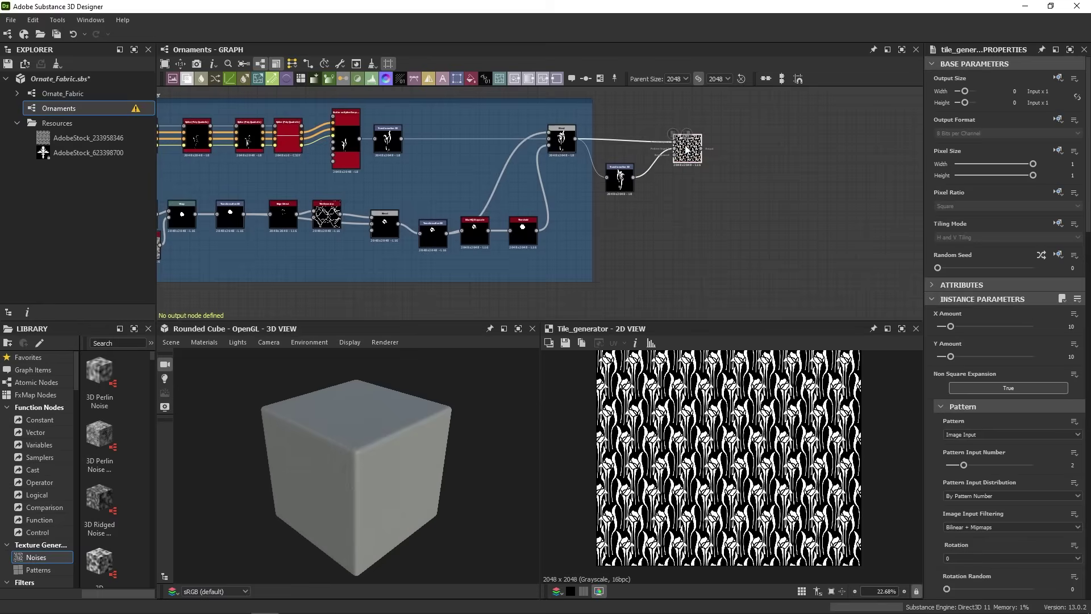
Zoom out and pan to free space beside the flower frame.
scroll(727, 429, "up", 4)
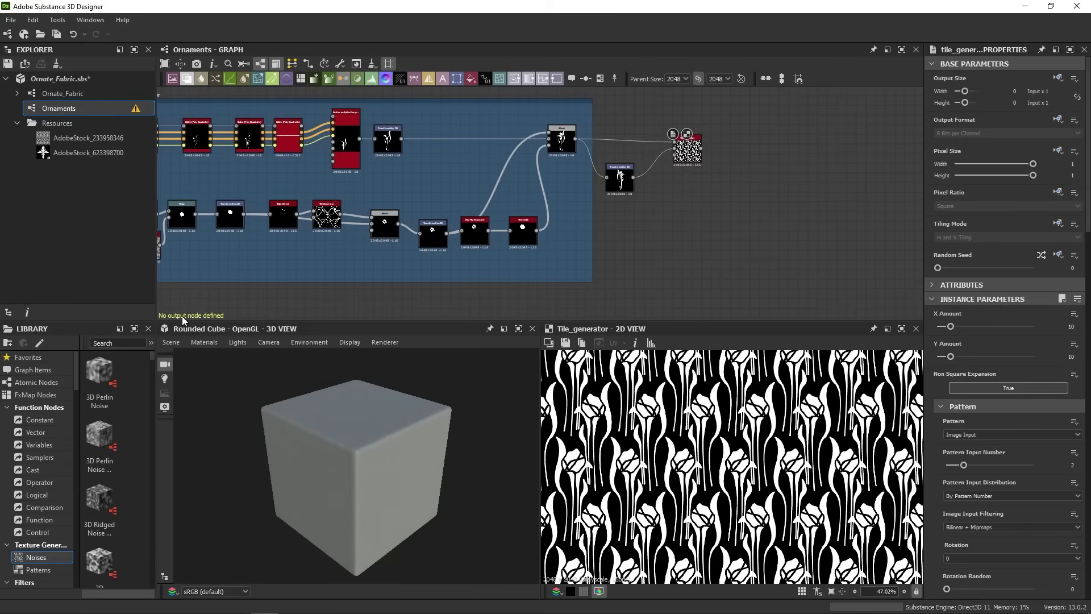
scroll(656, 251, "down", 1)
scroll(657, 247, "down", 3)
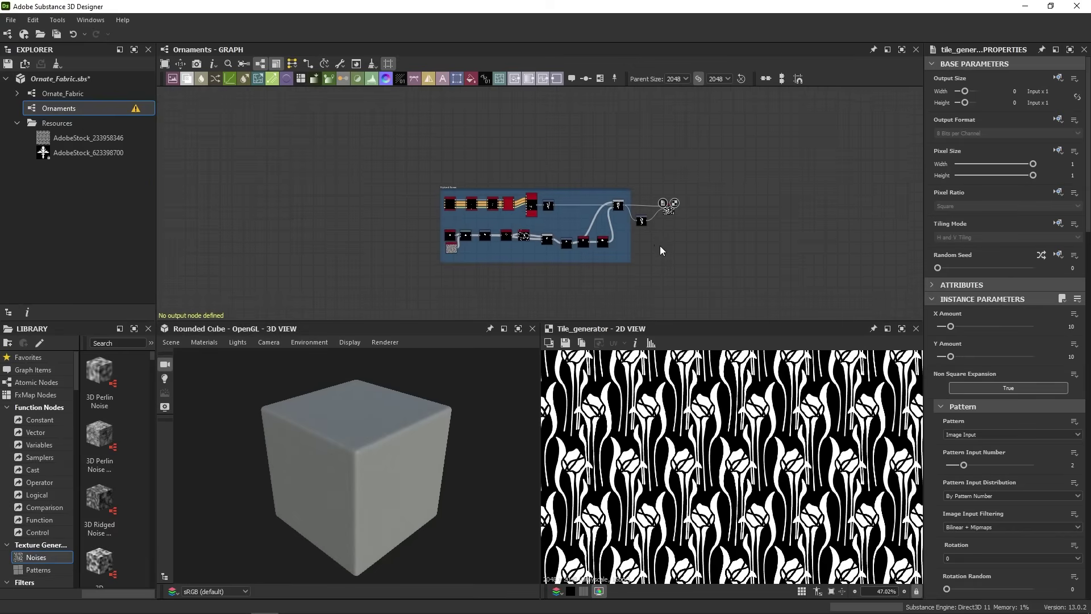
scroll(659, 246, "down", 2)
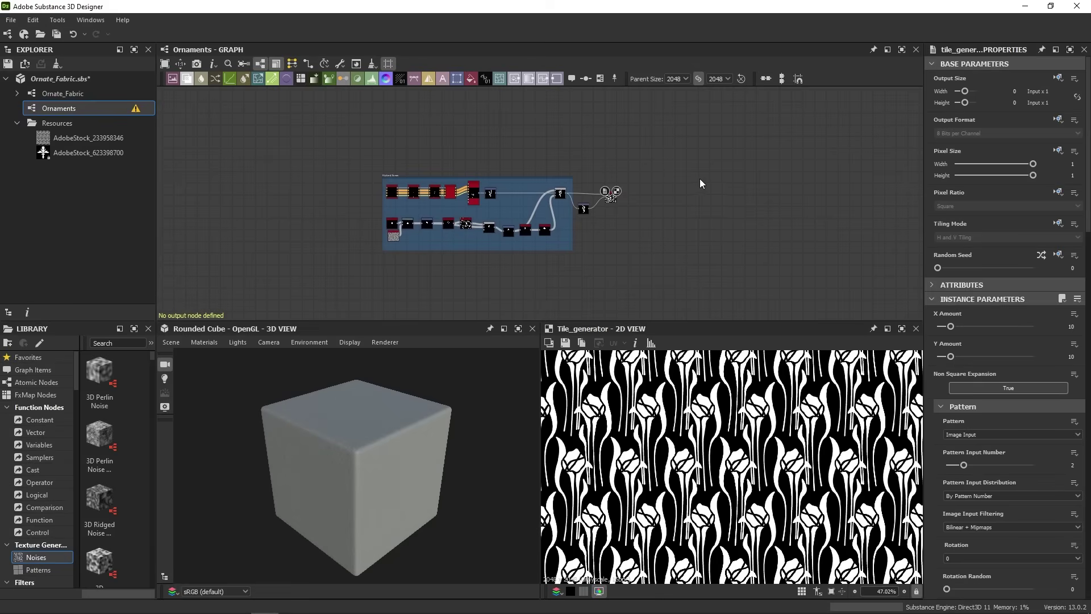
middle_click_drag(801, 212, 722, 209)
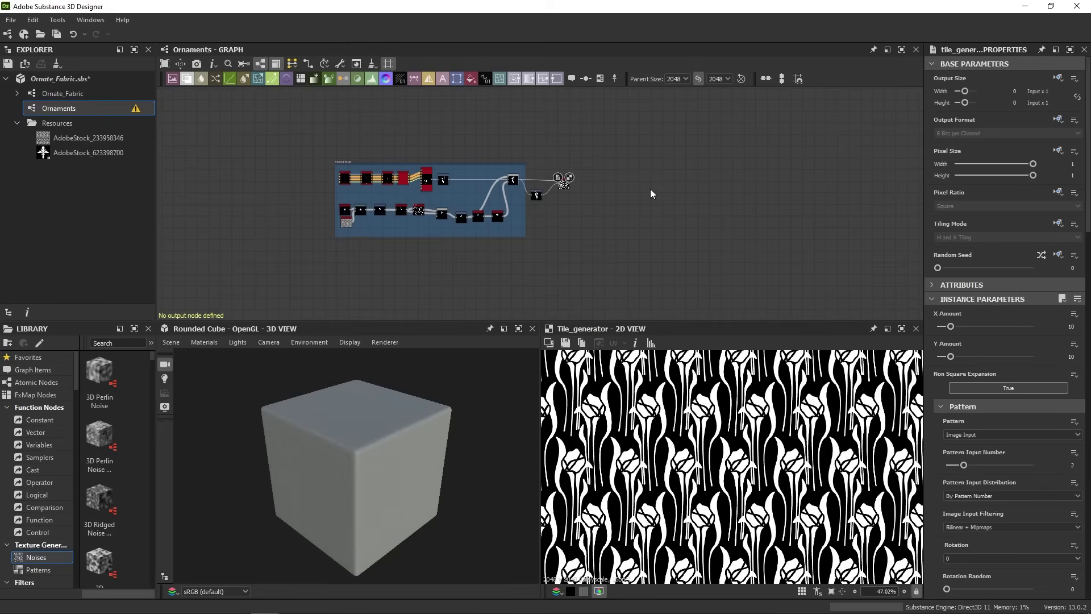
Add an Output node via the 'outp' search and connect the tiled flower pattern to it.
key("space")
type("out")
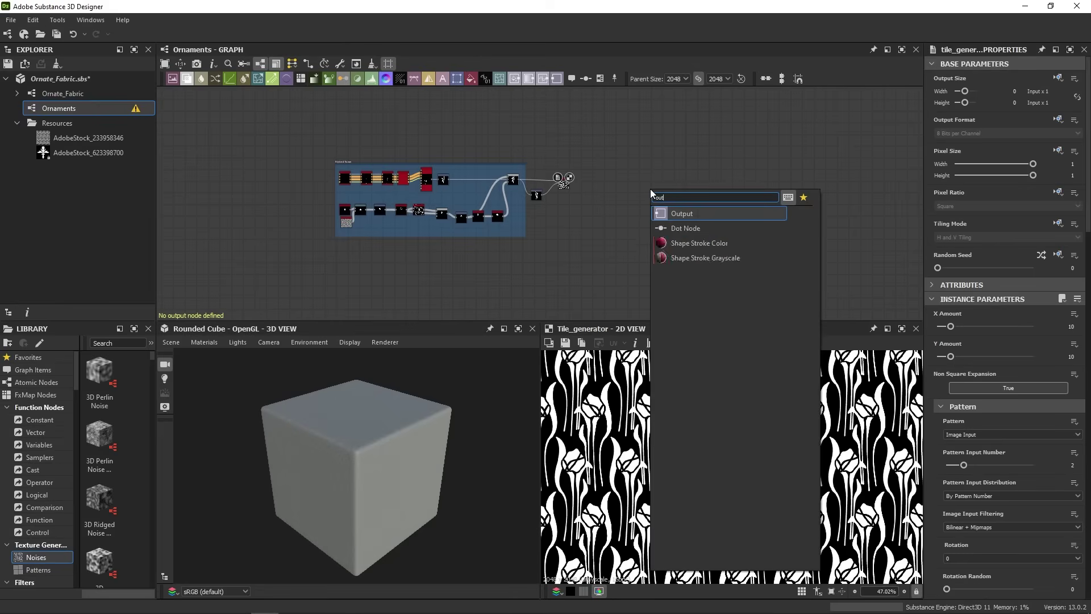
type("p")
left_click(684, 214)
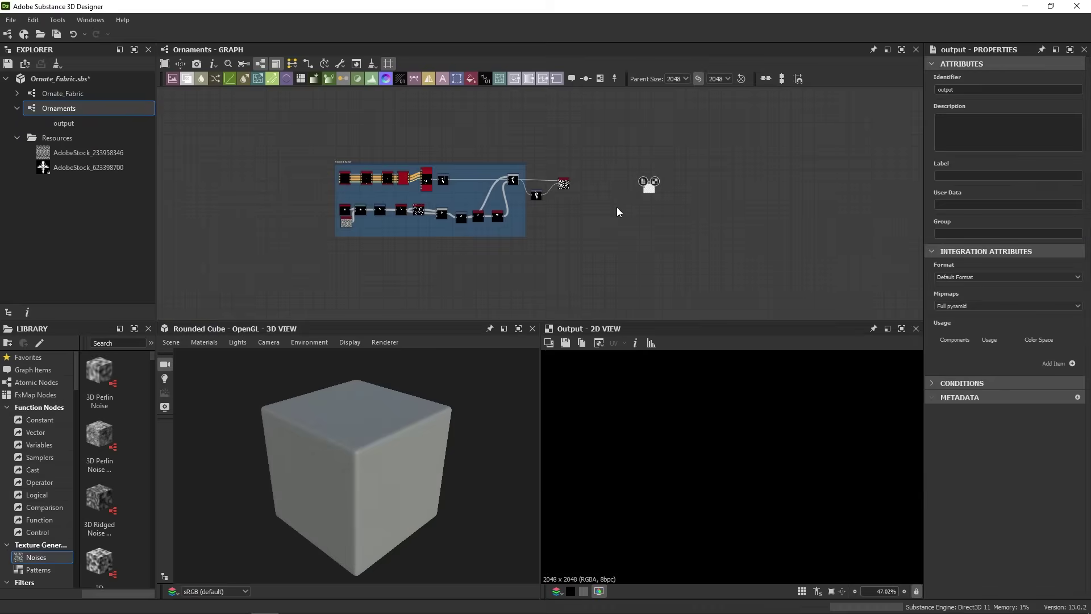
scroll(616, 207, "up", 5)
mouse_move(546, 166)
left_mouse_down()
mouse_move(732, 175)
mouse_move(658, 167)
left_mouse_up()
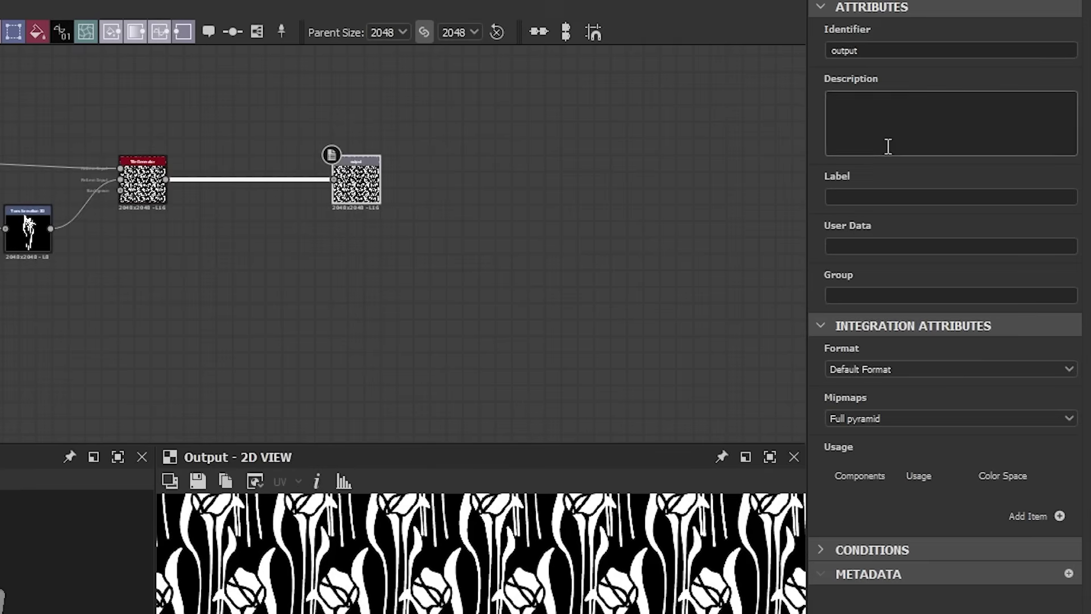
Name the output's identifier Floral_ornament and its label Floral ornament.
double_click(886, 50)
key("Caps_Lock")
type("F")
key("Caps_Lock")
type("lora")
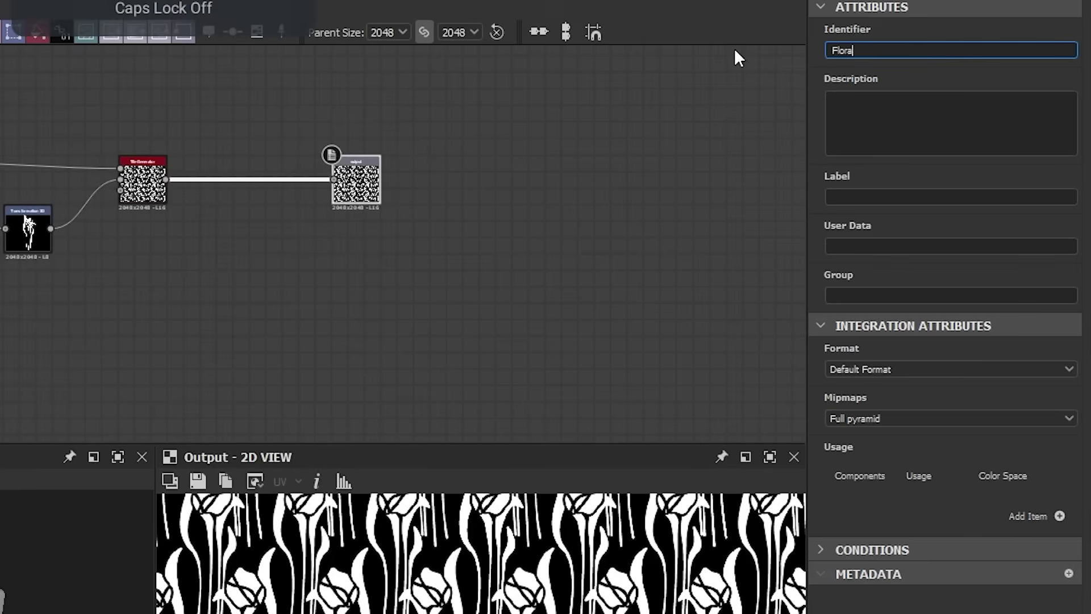
type("l ornament")
left_click(882, 194)
key("Caps_Lock")
type("F")
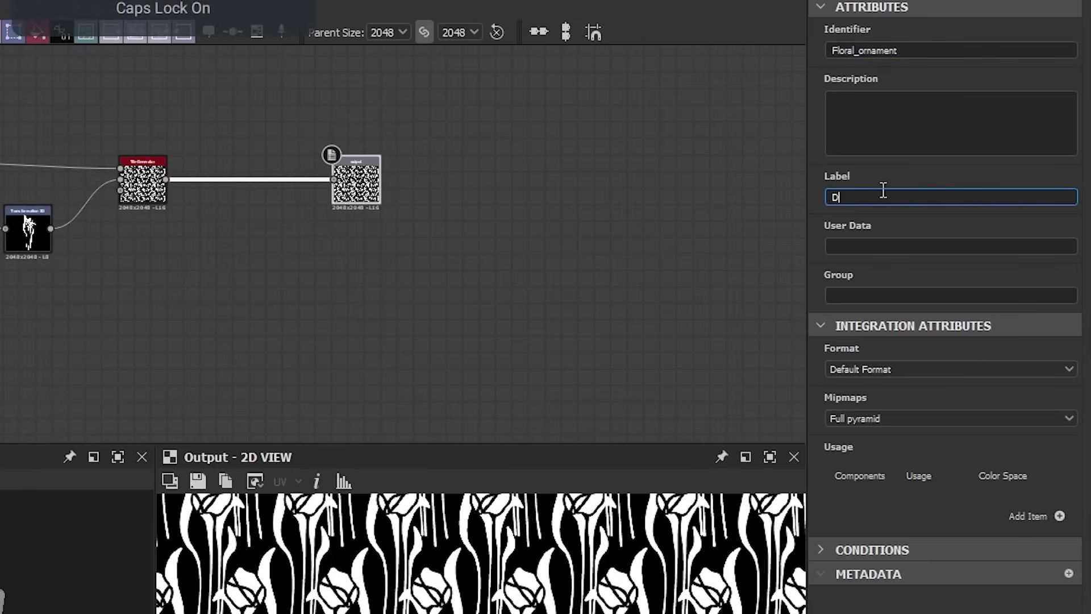
key("Caps_Lock")
type("loral ornament")
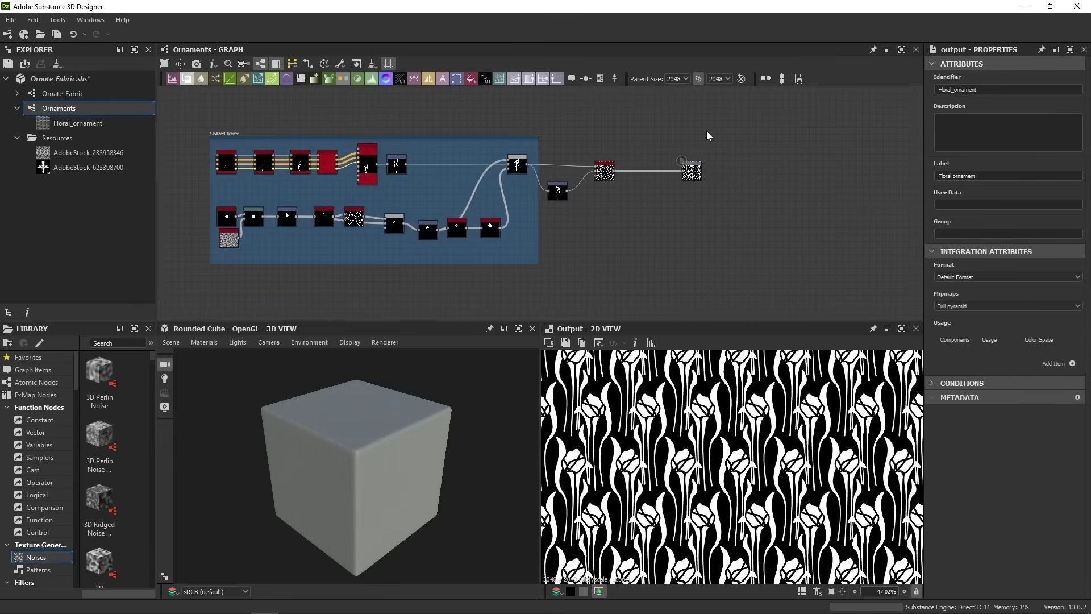
Preview the geometric tile pattern and nudge the Perlin Noise node up inside its frame.
scroll(619, 175, "down", 4)
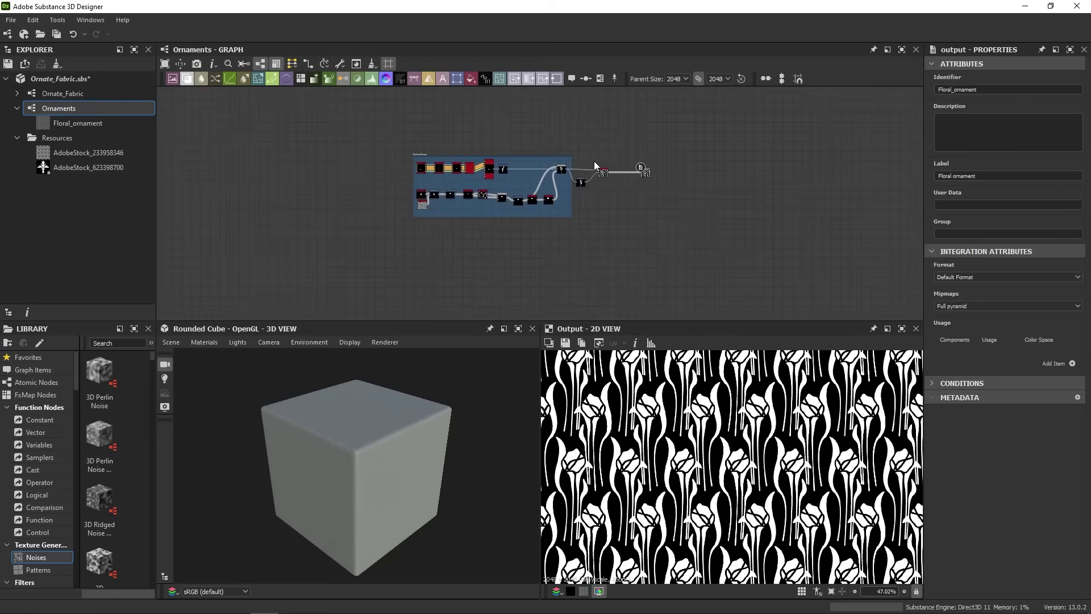
scroll(597, 170, "down", 3)
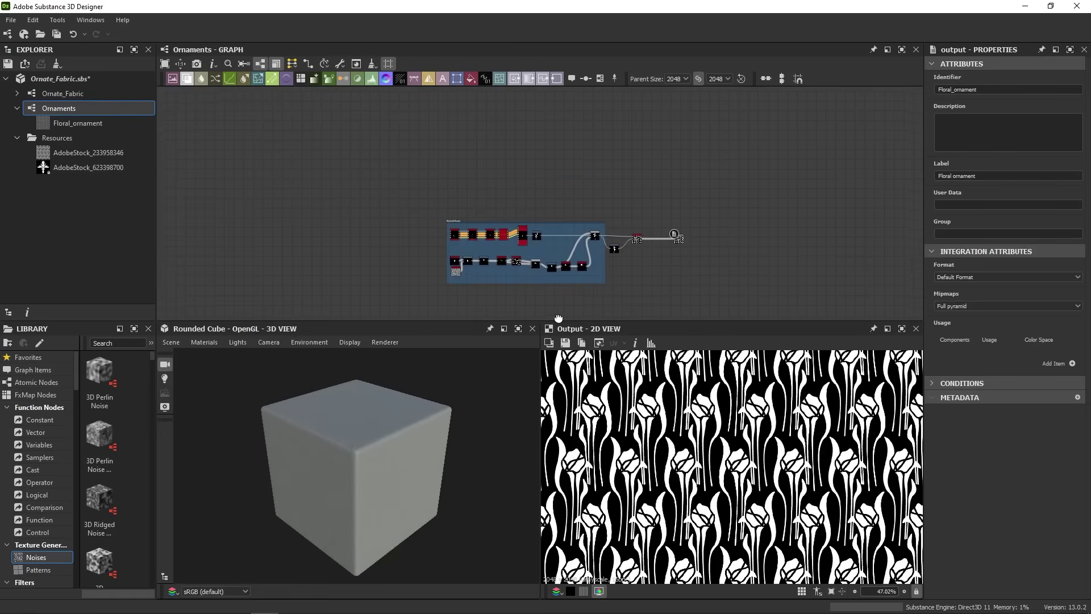
scroll(625, 180, "up", 7)
double_click(696, 181)
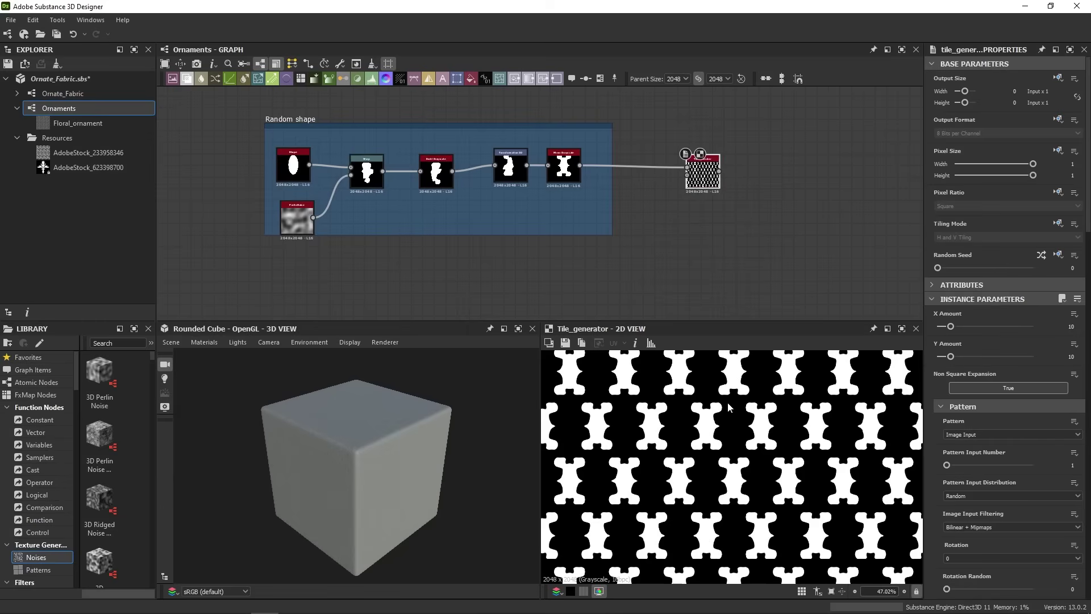
left_click_drag(297, 220, 301, 209)
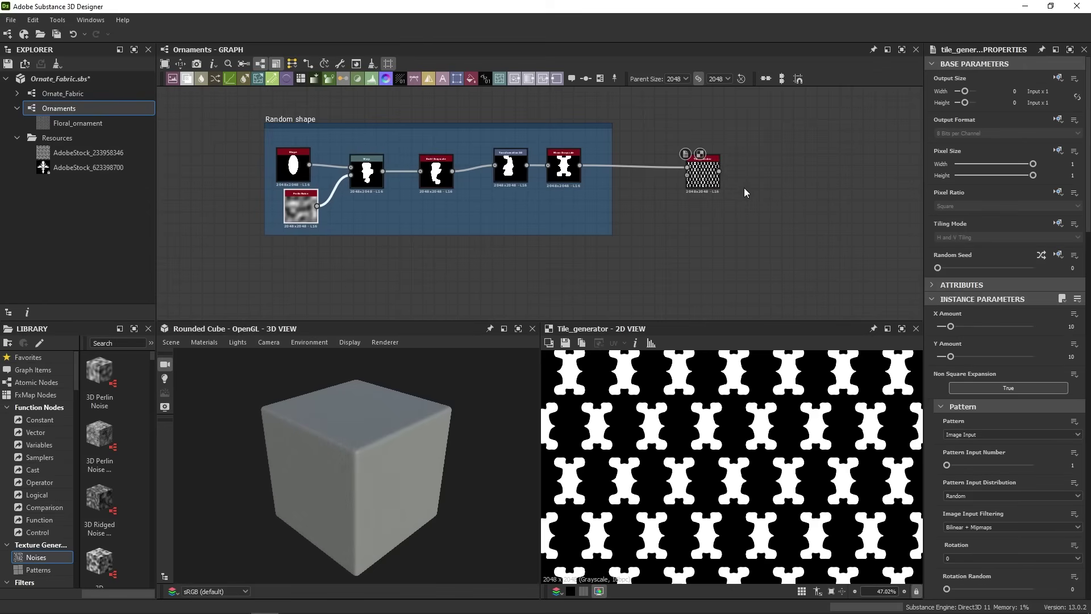
middle_click_drag(813, 156, 747, 156)
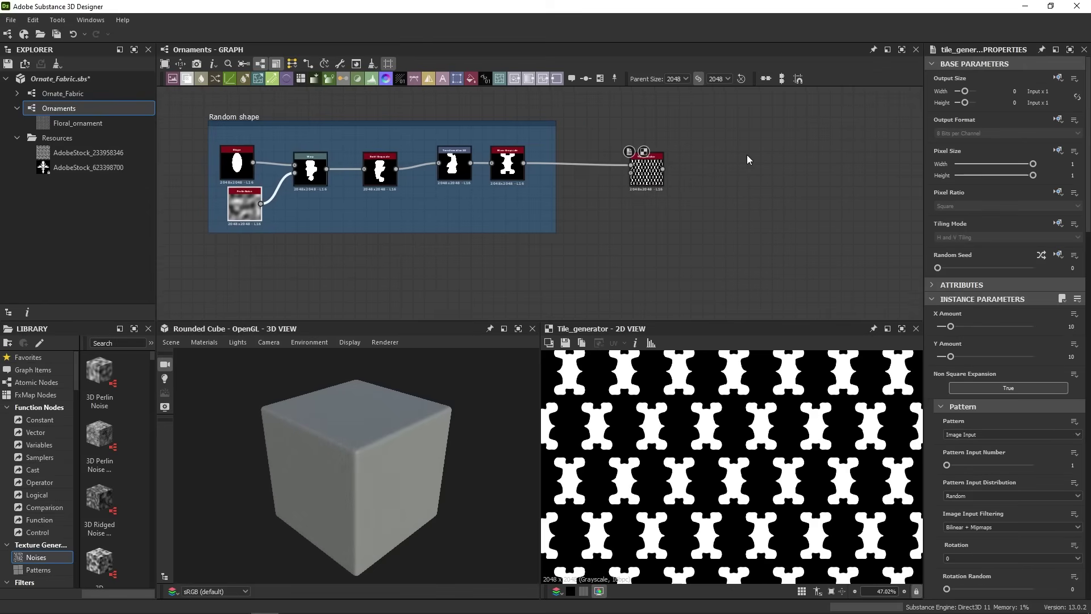
Add an output fed by the tile pattern, named geometrical_pattern / geometrical pattern, aligned with the floral output.
left_click_drag(554, 81, 745, 176)
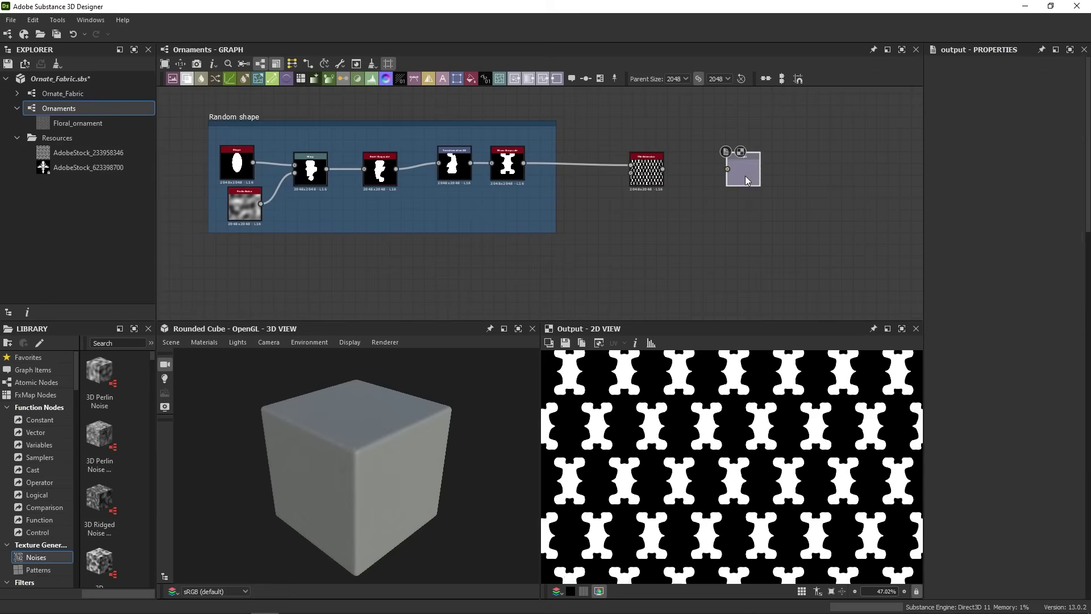
left_click_drag(662, 169, 727, 168)
double_click(946, 89)
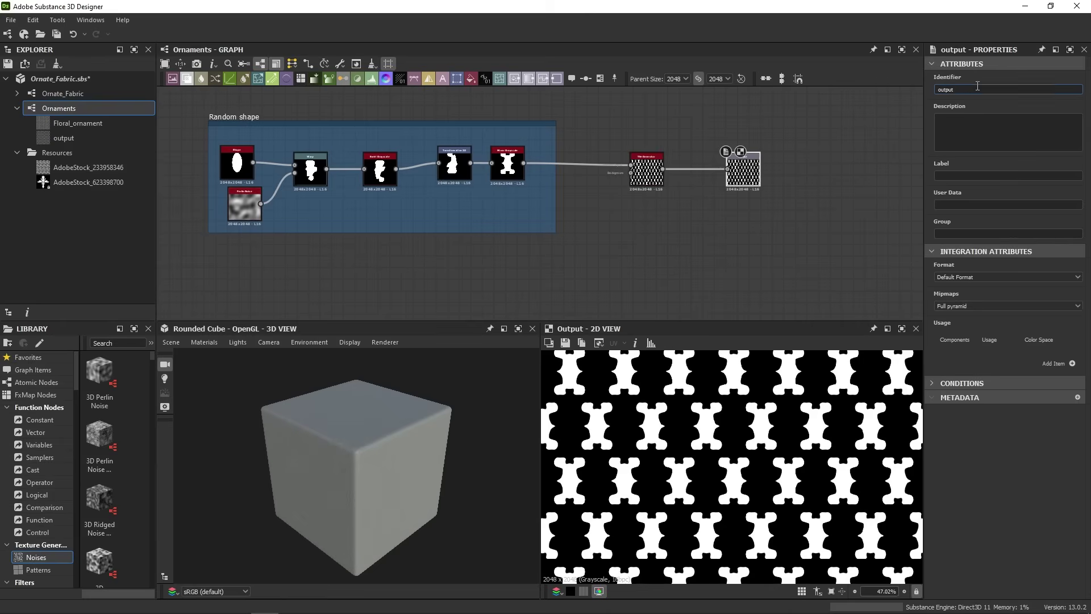
type("geometrical")
type(" pattern")
key("ctrl+a")
key("ctrl+c")
left_click(960, 175)
key("ctrl+v")
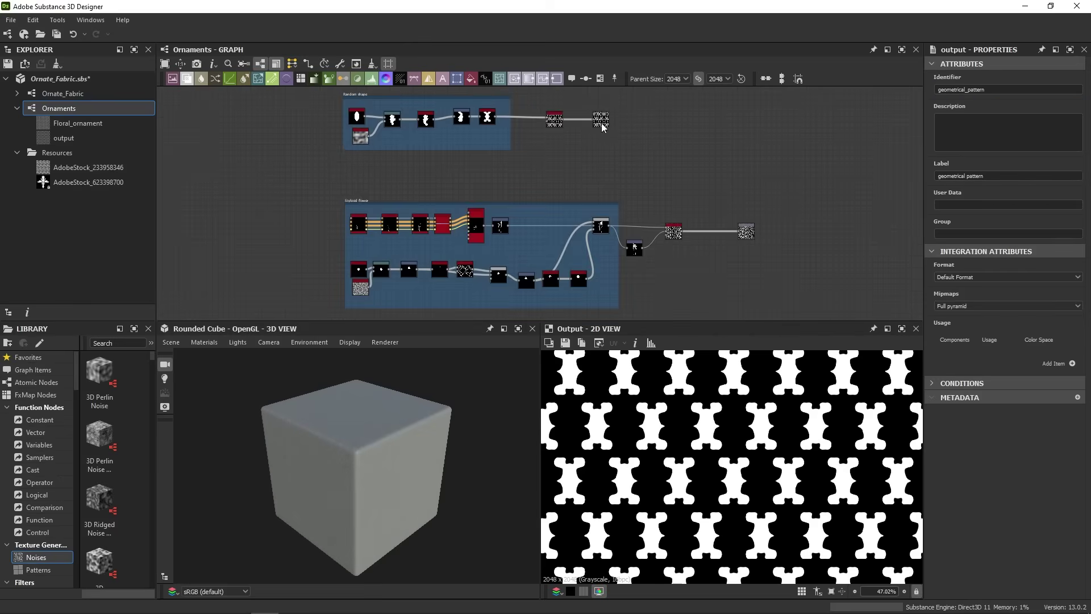
left_click_drag(601, 121, 749, 121)
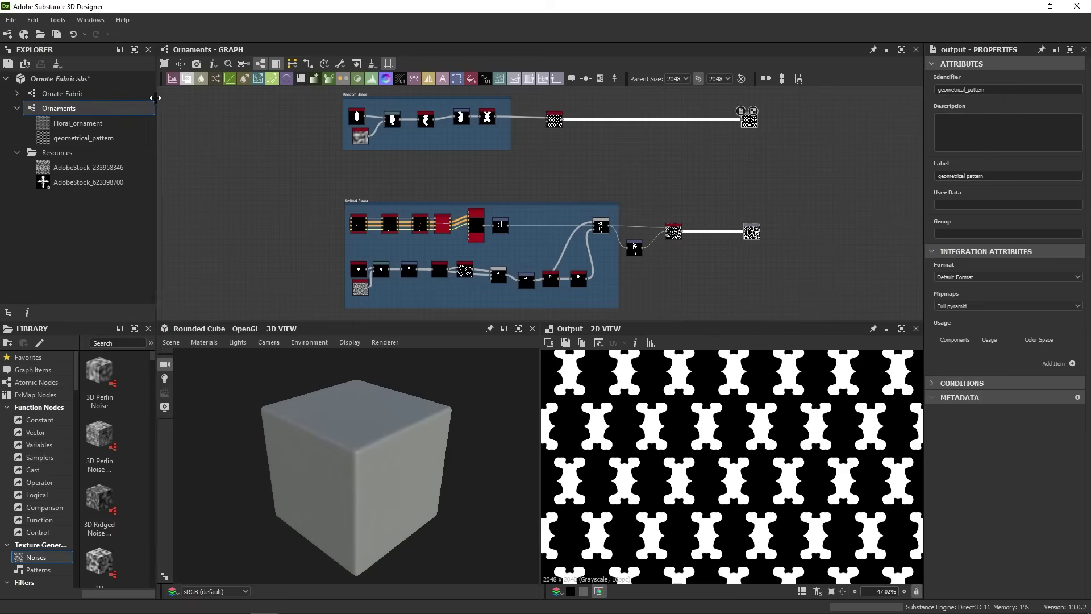
Open the Ornate_Fabric main graph and pan to open space below the frames.
left_click(84, 93)
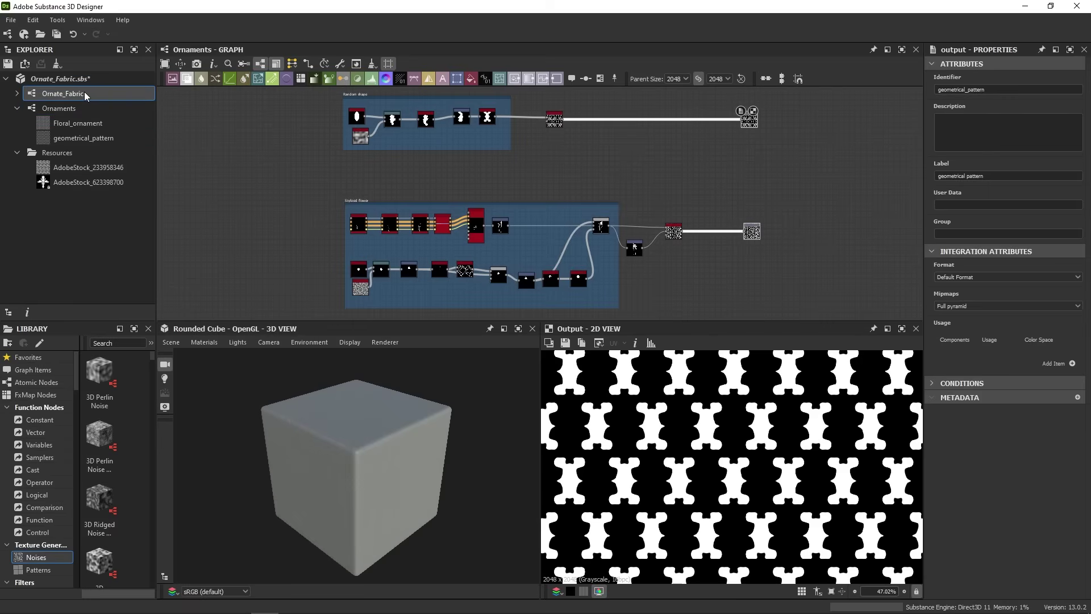
double_click(84, 92)
middle_click_drag(216, 162, 301, 119)
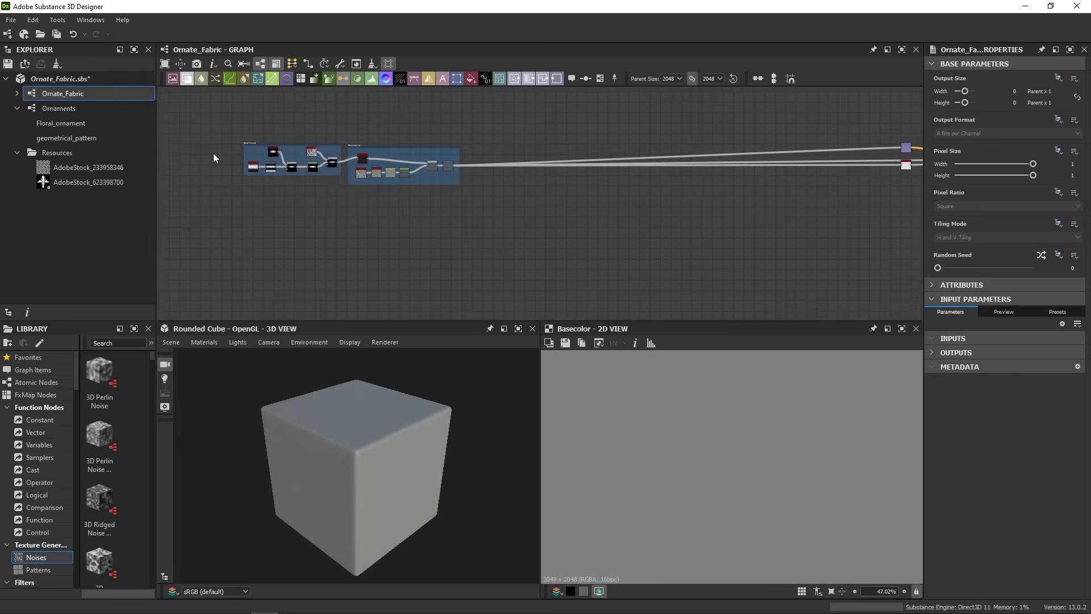
Instance the Ornaments graph there as a node with floral and geometrical outputs.
left_click_drag(70, 109, 267, 211)
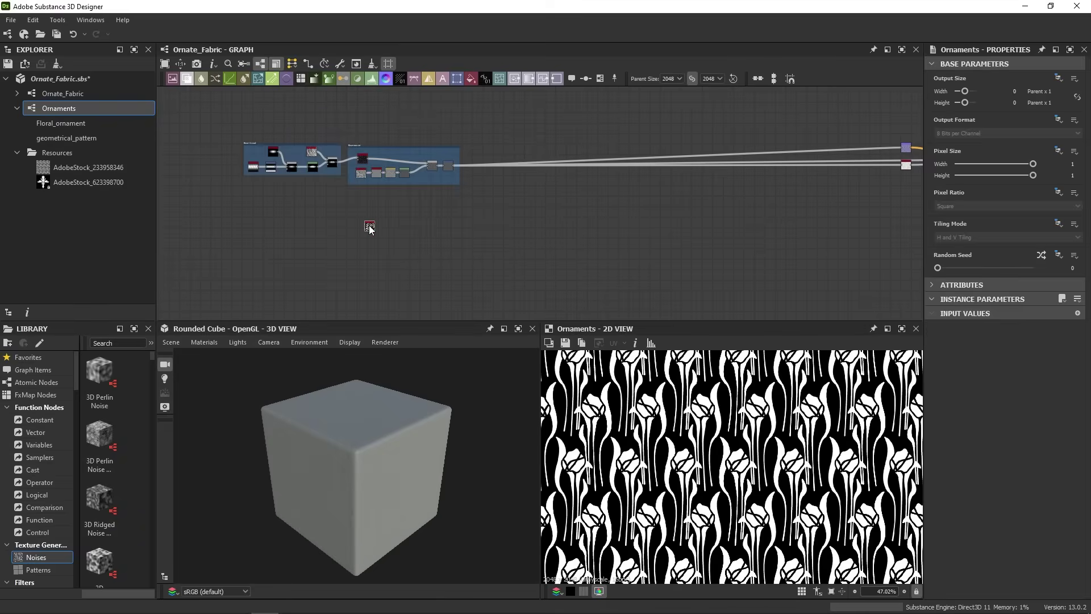
scroll(398, 199, "up", 5)
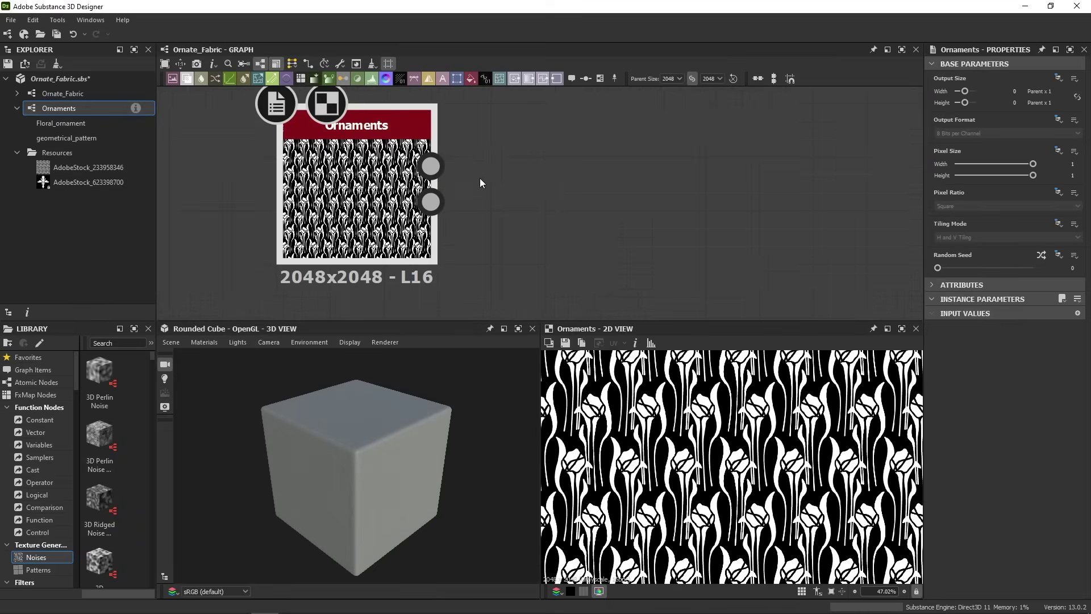
scroll(430, 201, "down", 5)
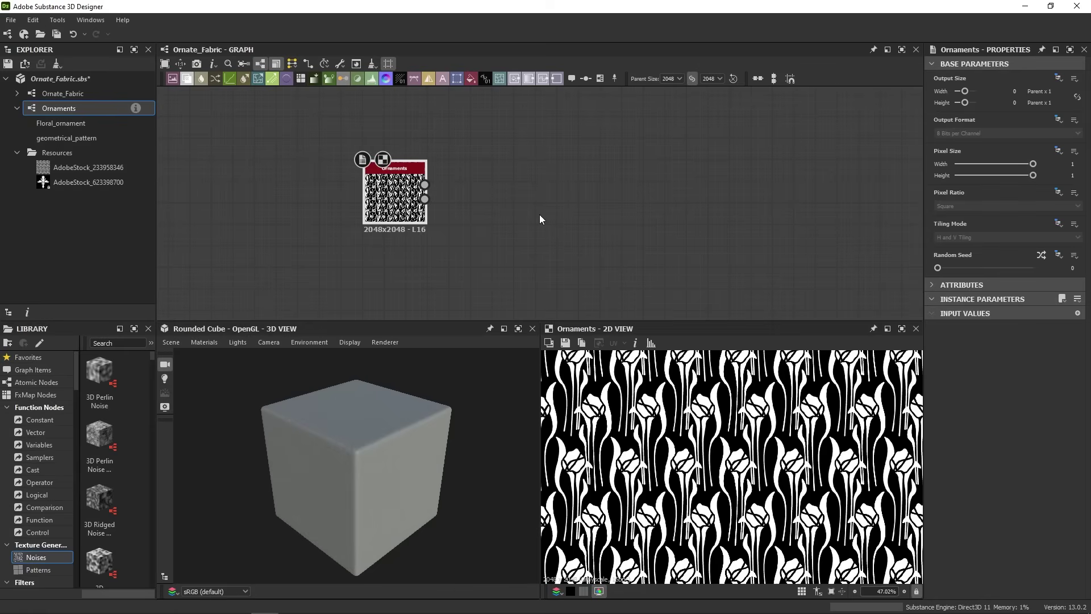
scroll(540, 213, "down", 2)
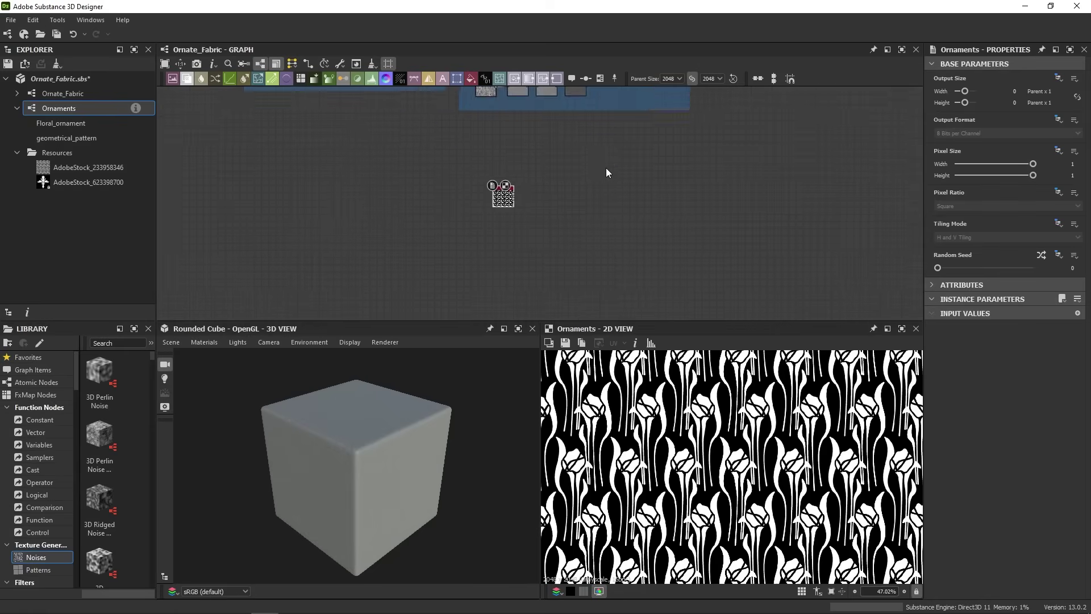
scroll(568, 159, "down", 2)
scroll(493, 207, "down", 1)
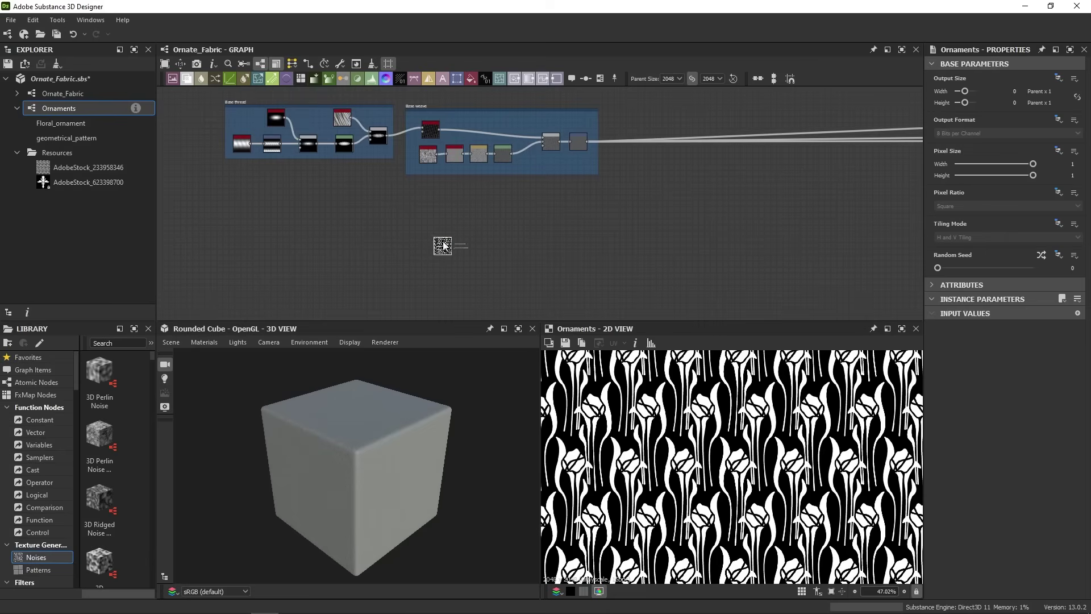